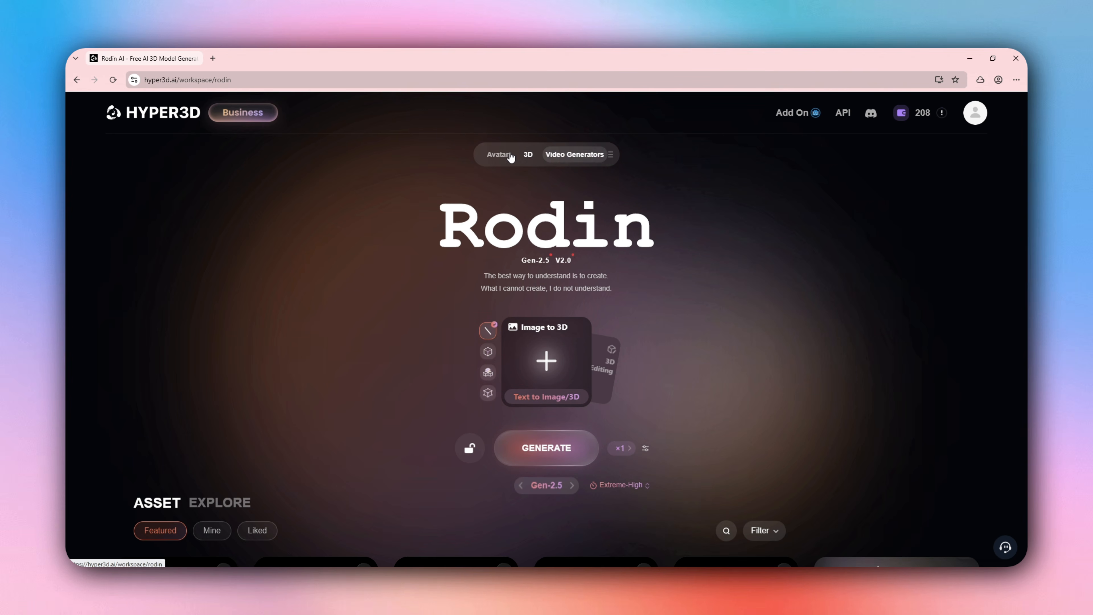
# Read the Rodin model release notes for Gen-2.5 and earlier versions
pyautogui.click(539, 262)
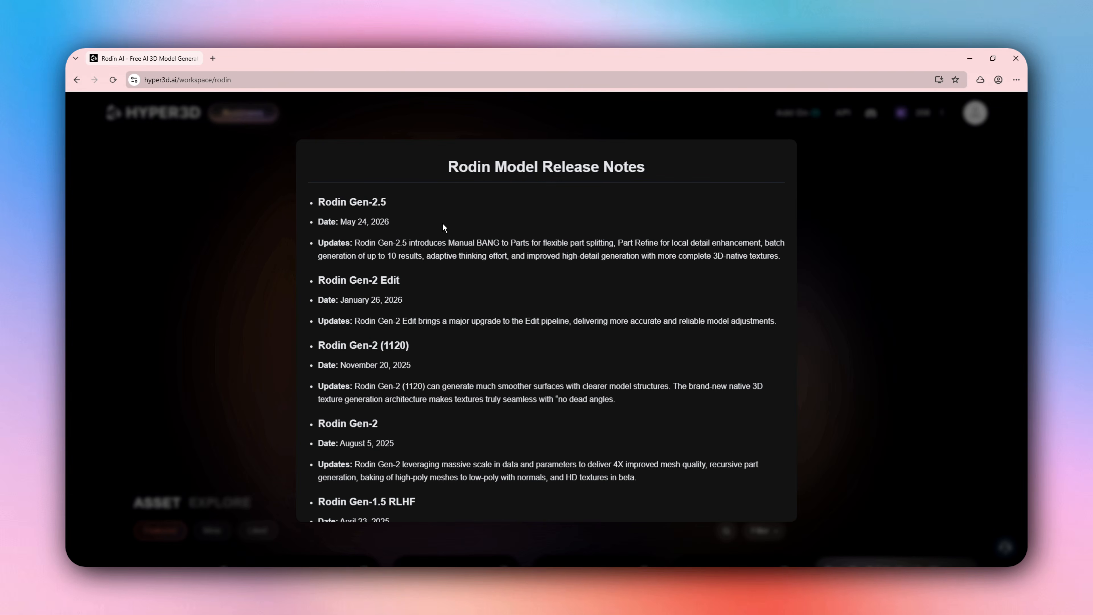
pyautogui.click(255, 261)
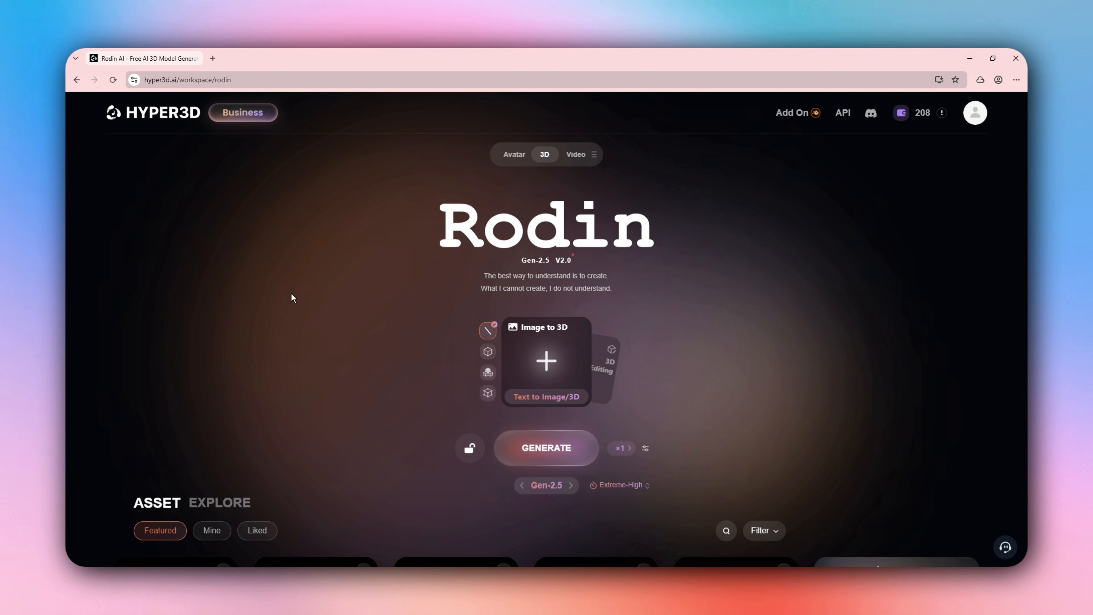
# Review the geometry generation presets and try the Clean surface option
pyautogui.click(629, 483)
pyautogui.click(646, 450)
pyautogui.moveTo(619, 297)
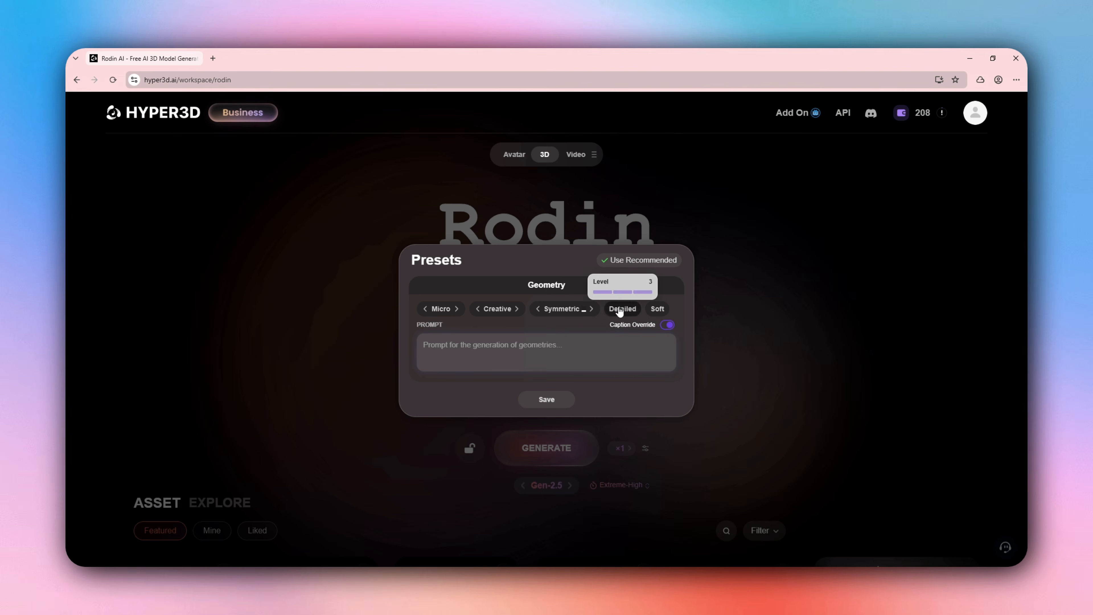
pyautogui.click(458, 310)
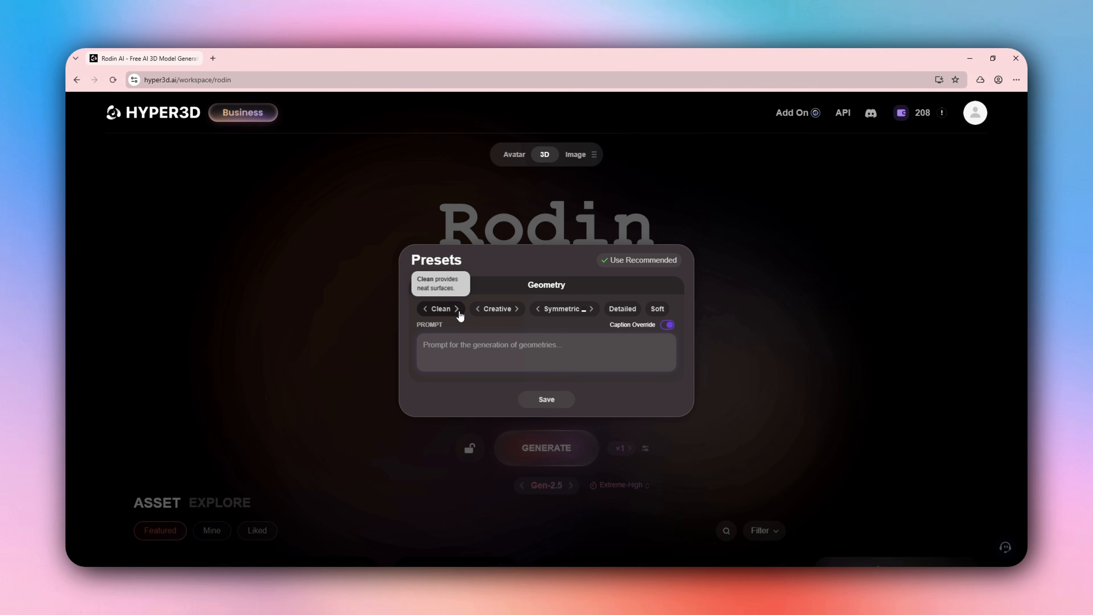
pyautogui.click(364, 375)
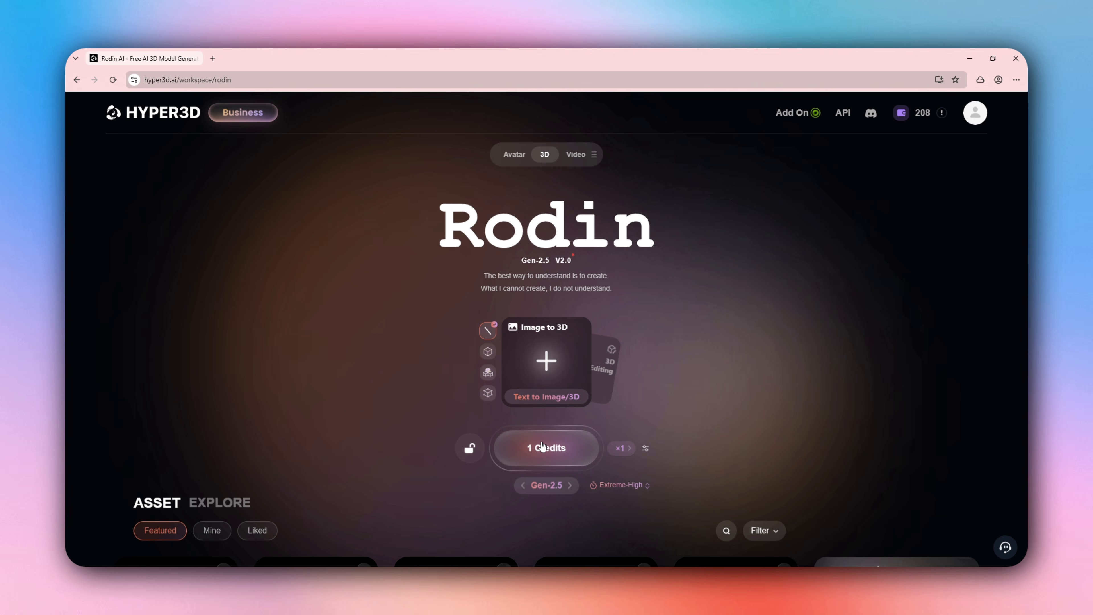
# Browse the featured community 3D assets on the workspace page
pyautogui.scroll(-2, 515, 457)
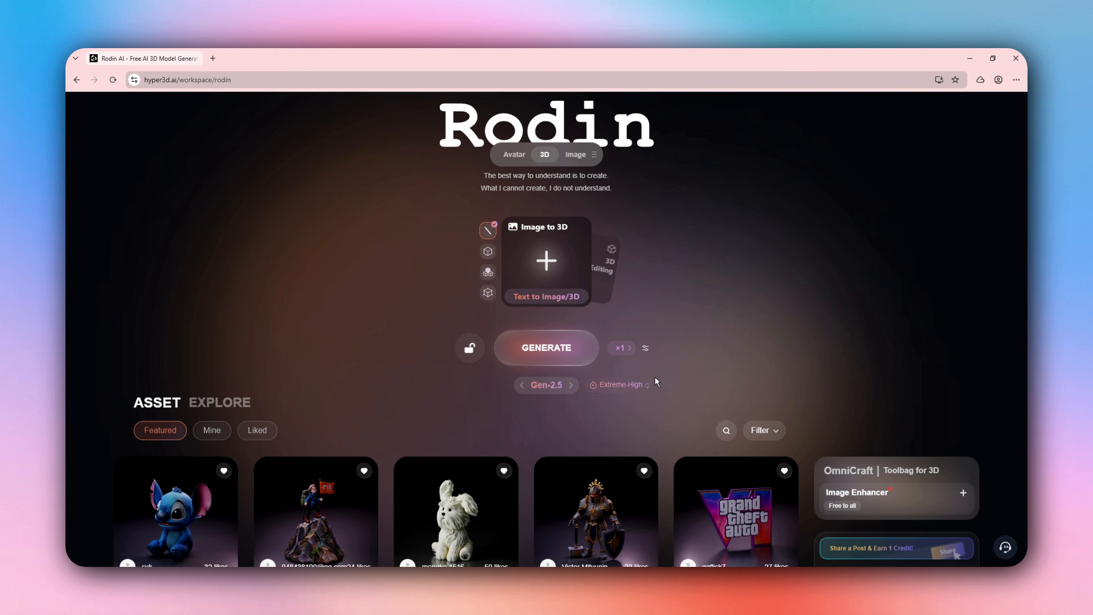
pyautogui.click(648, 385)
pyautogui.scroll(-6, 639, 356)
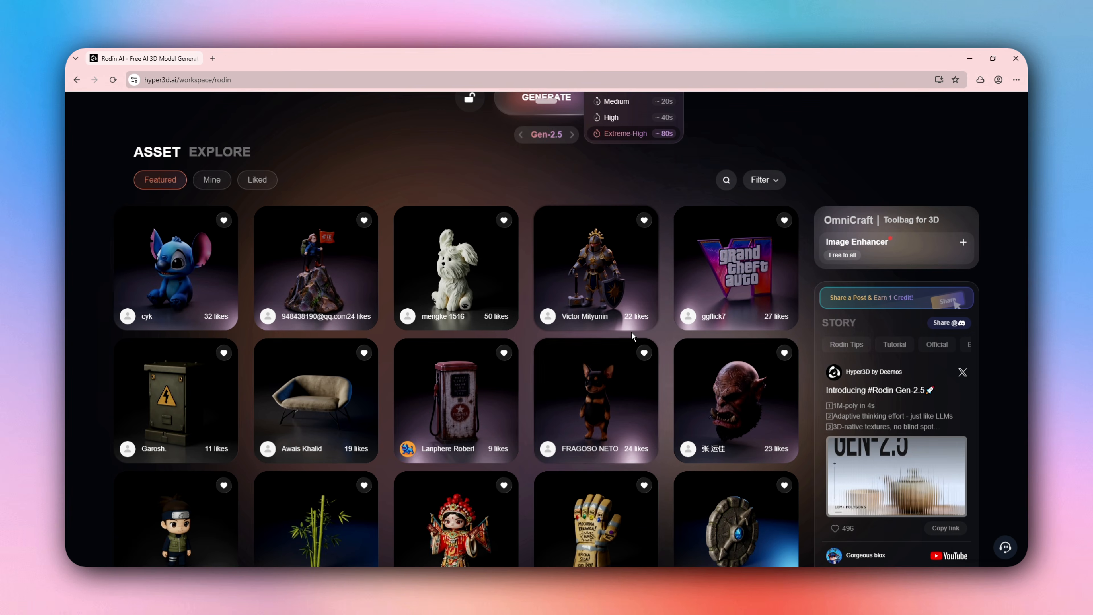
pyautogui.scroll(-5, 632, 337)
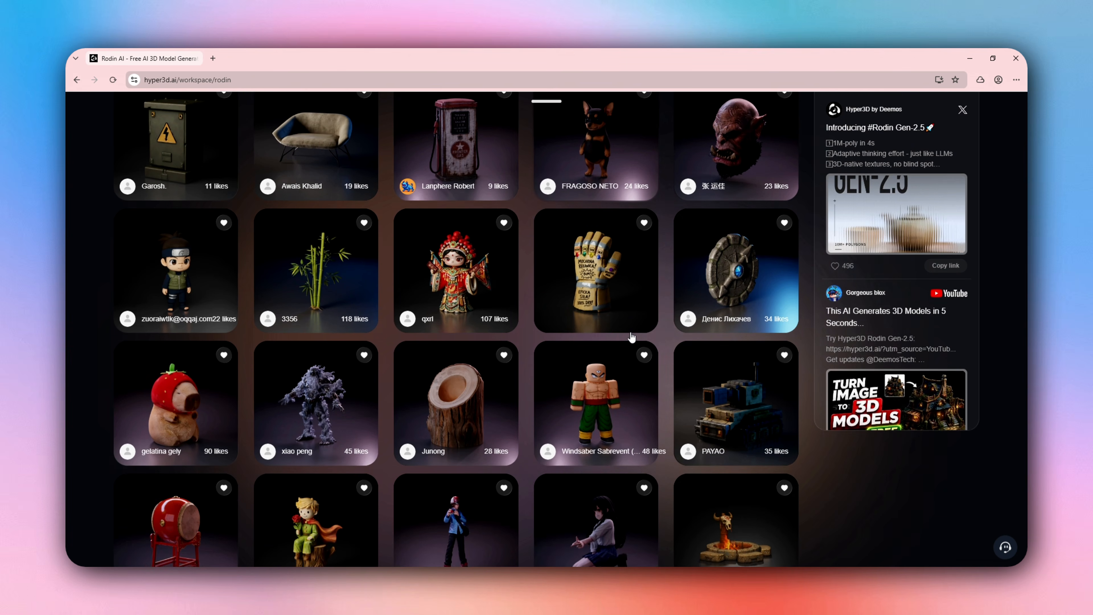
pyautogui.scroll(-5, 631, 337)
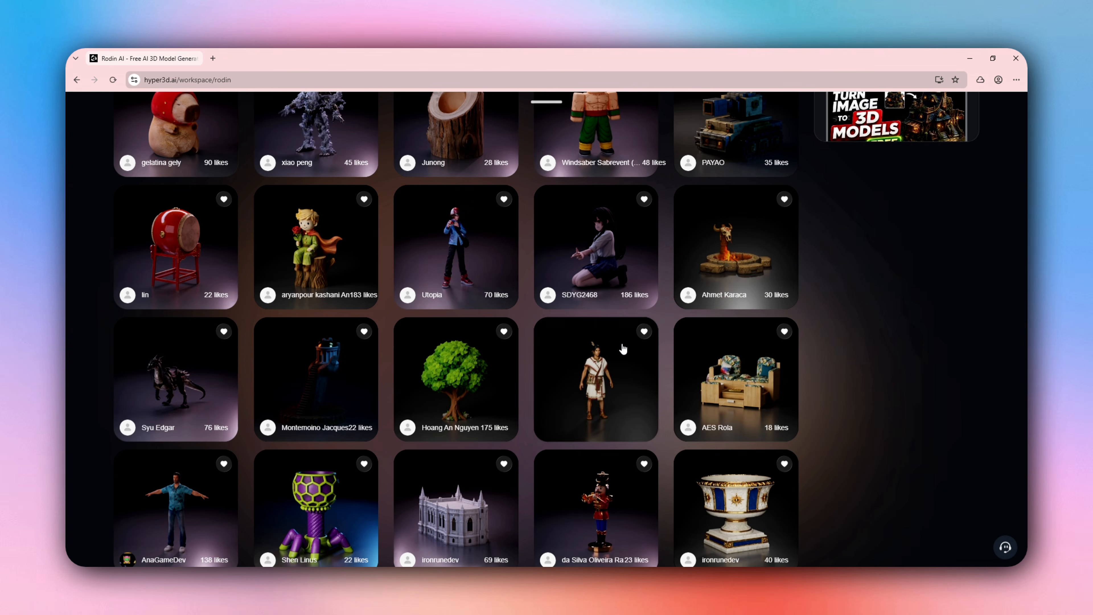
pyautogui.scroll(-3, 623, 349)
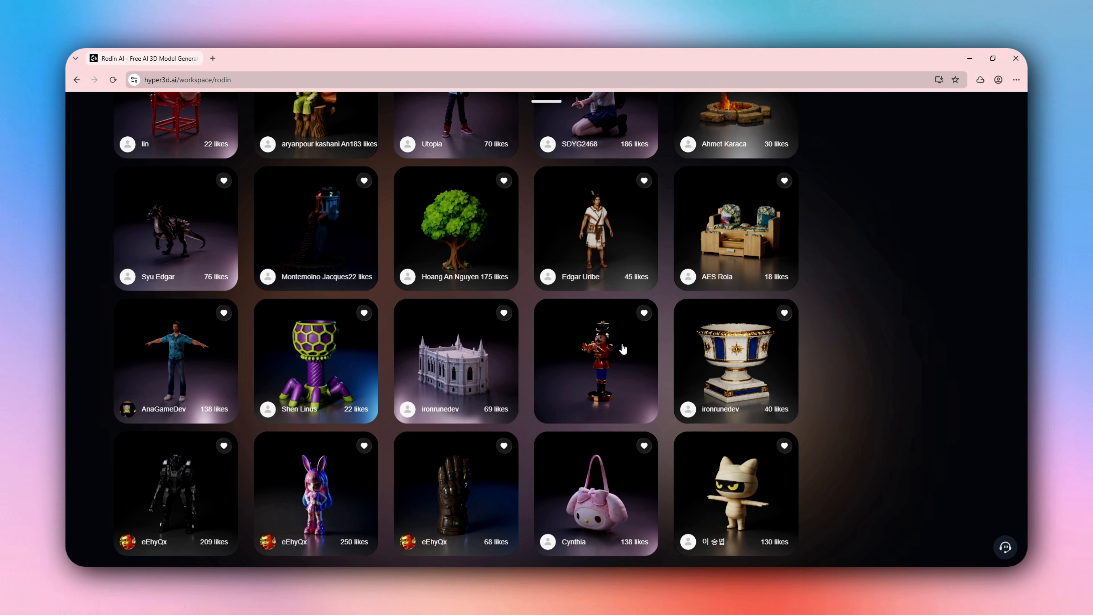
pyautogui.scroll(-3, 623, 348)
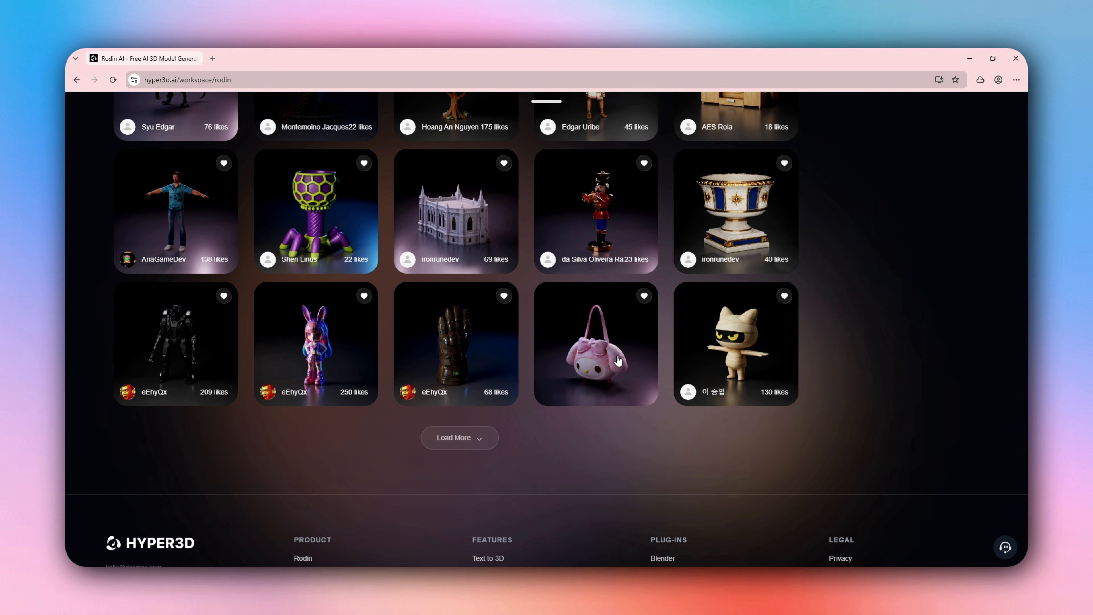
pyautogui.scroll(15, 618, 361)
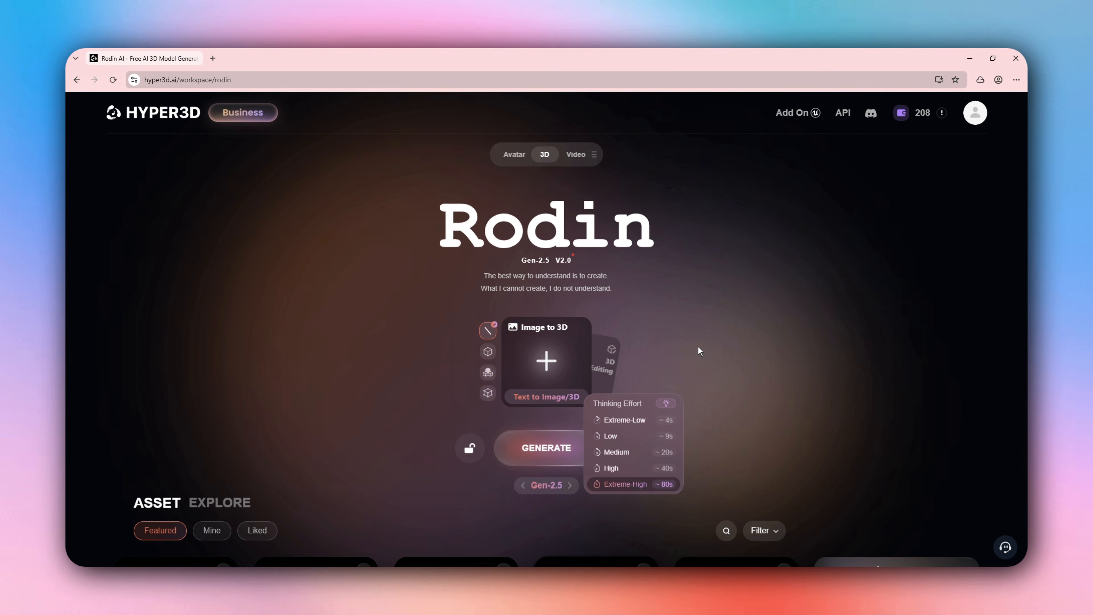
pyautogui.click(699, 337)
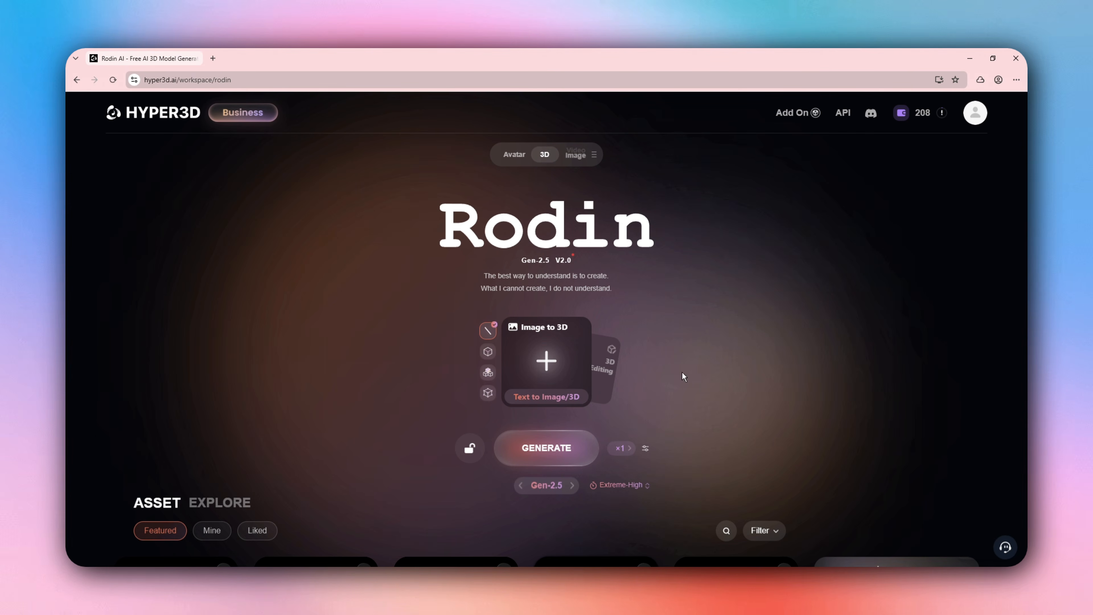
# Compare the Gen-2.5 thinking effort levels and select Extreme-Low for the generation
pyautogui.click(644, 487)
pyautogui.click(660, 403)
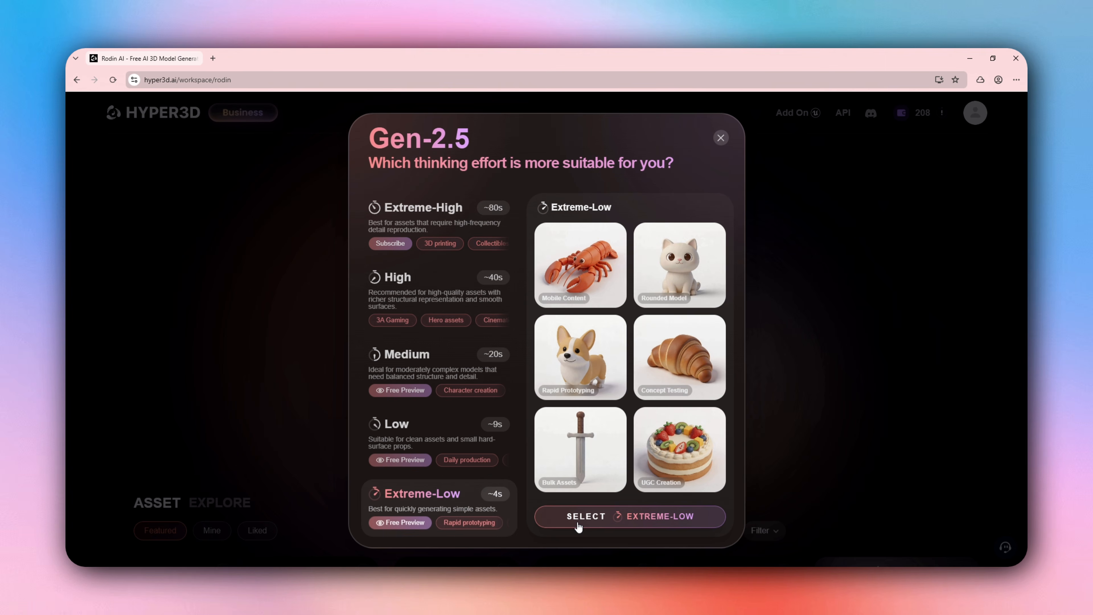
pyautogui.click(578, 517)
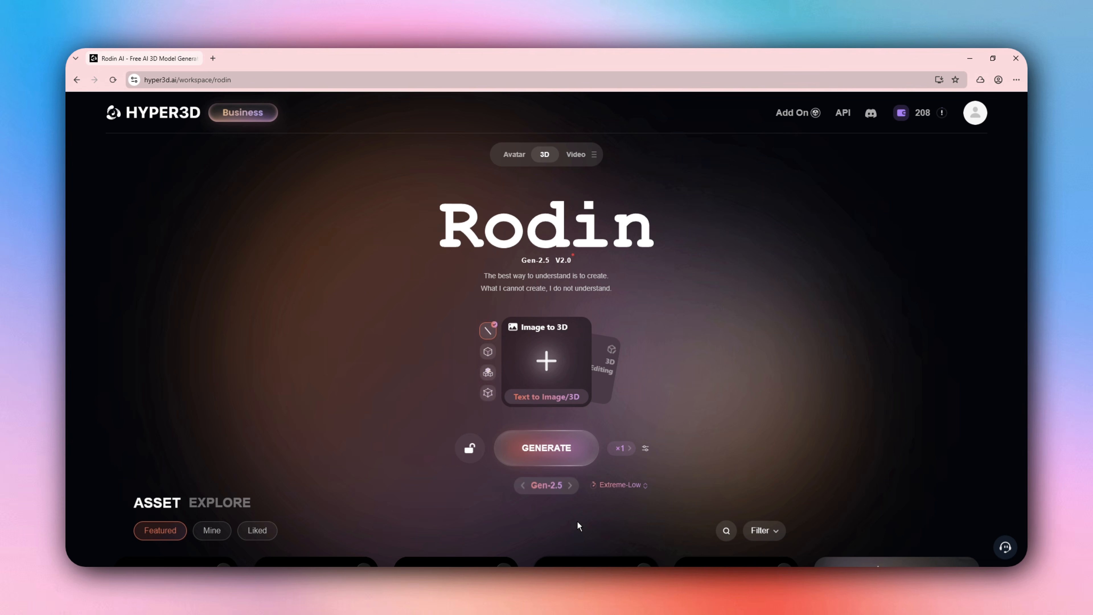
pyautogui.click(614, 486)
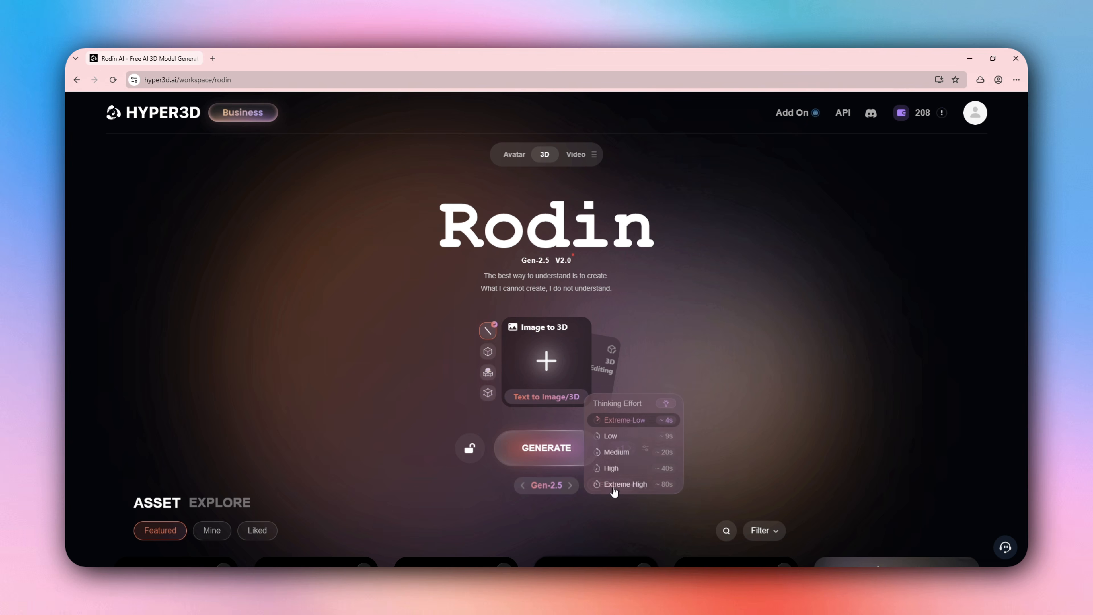
pyautogui.click(614, 420)
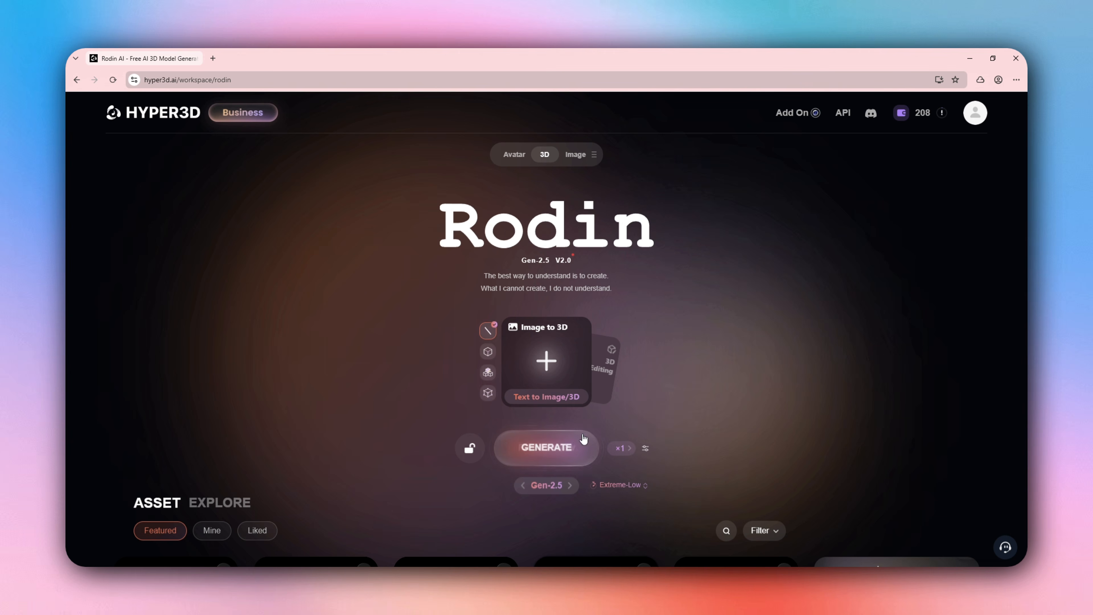
pyautogui.moveTo(548, 366)
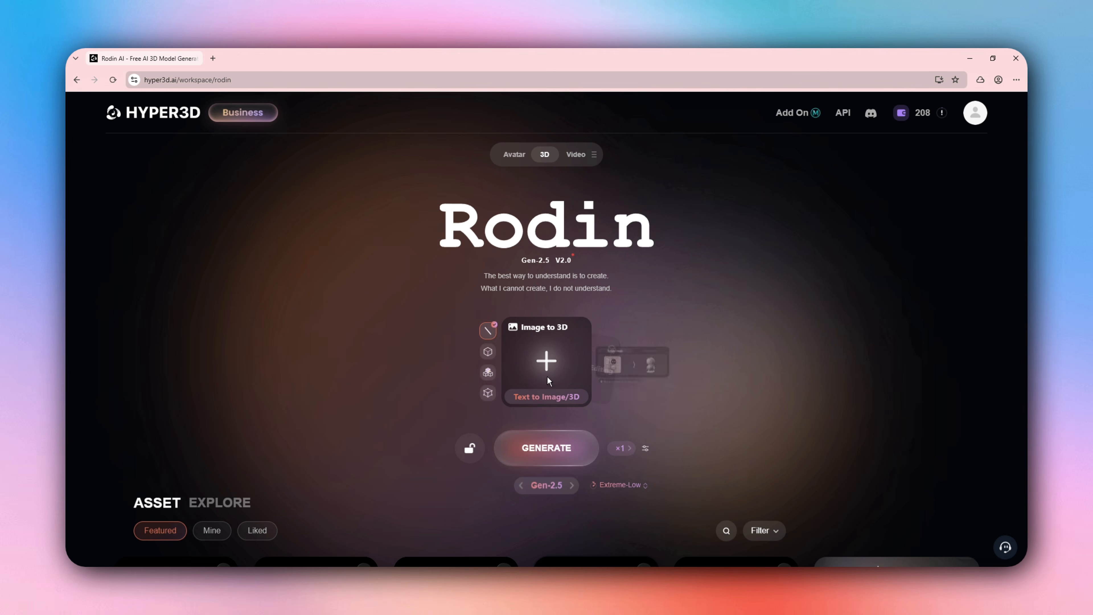
pyautogui.click(624, 485)
pyautogui.click(601, 424)
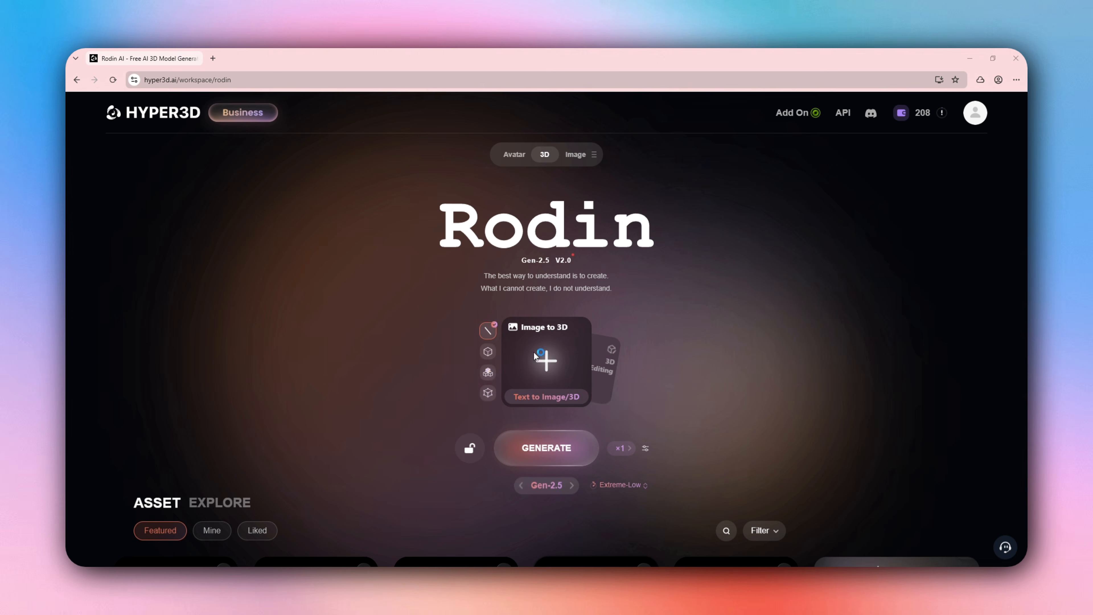
# Upload the armored king reference image and generate a 3D model from it
pyautogui.click(546, 361)
pyautogui.doubleClick(182, 150)
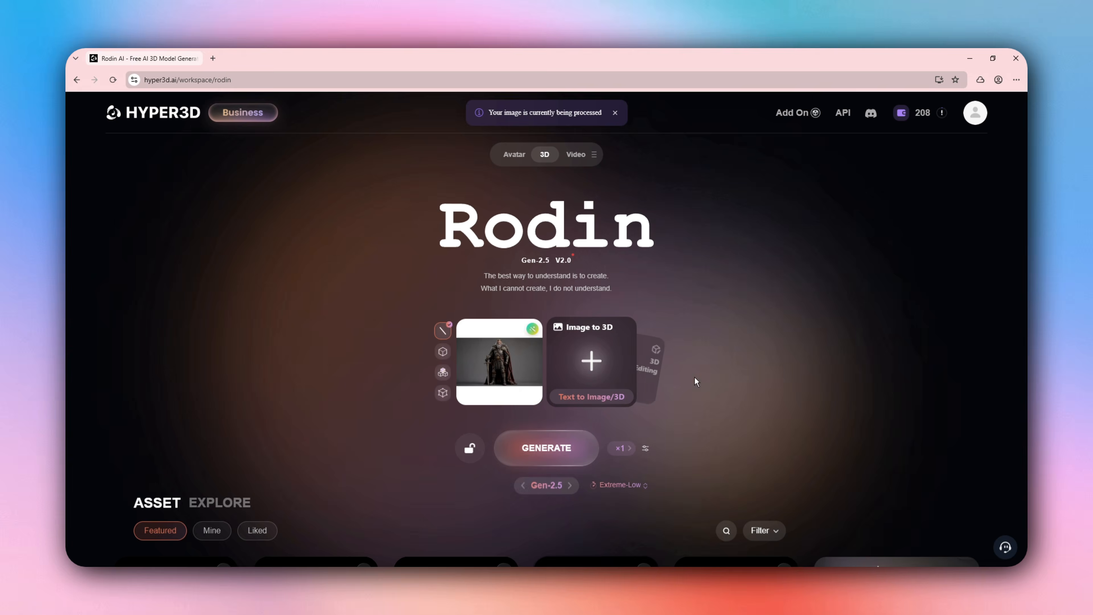
pyautogui.click(559, 455)
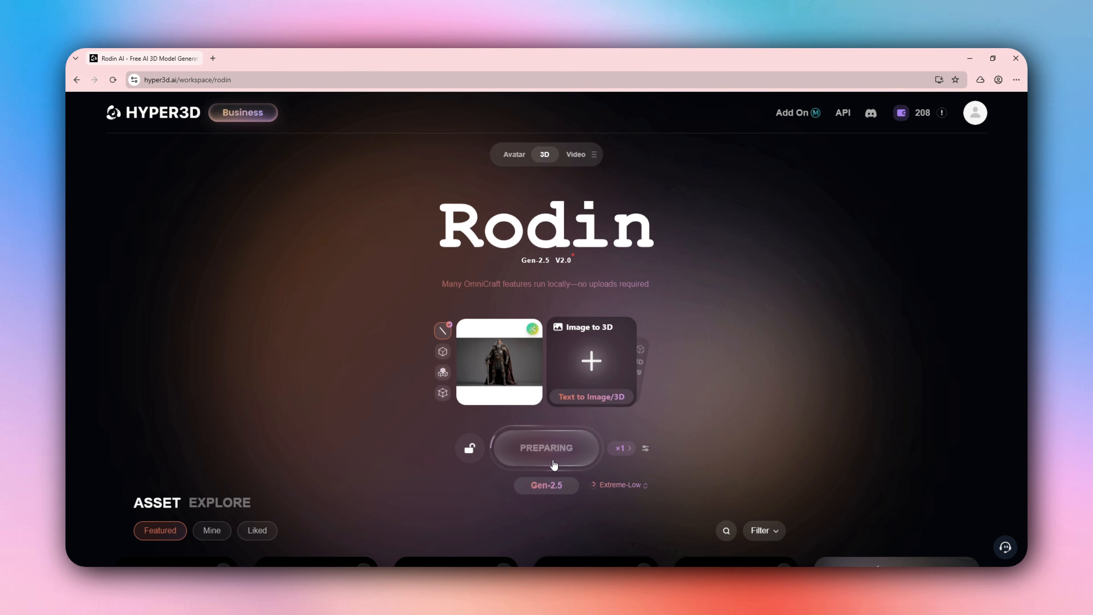
# Examine the generated king's geometry from the front, side and back, including the armor, cape and sword
pyautogui.scroll(6, 450, 396)
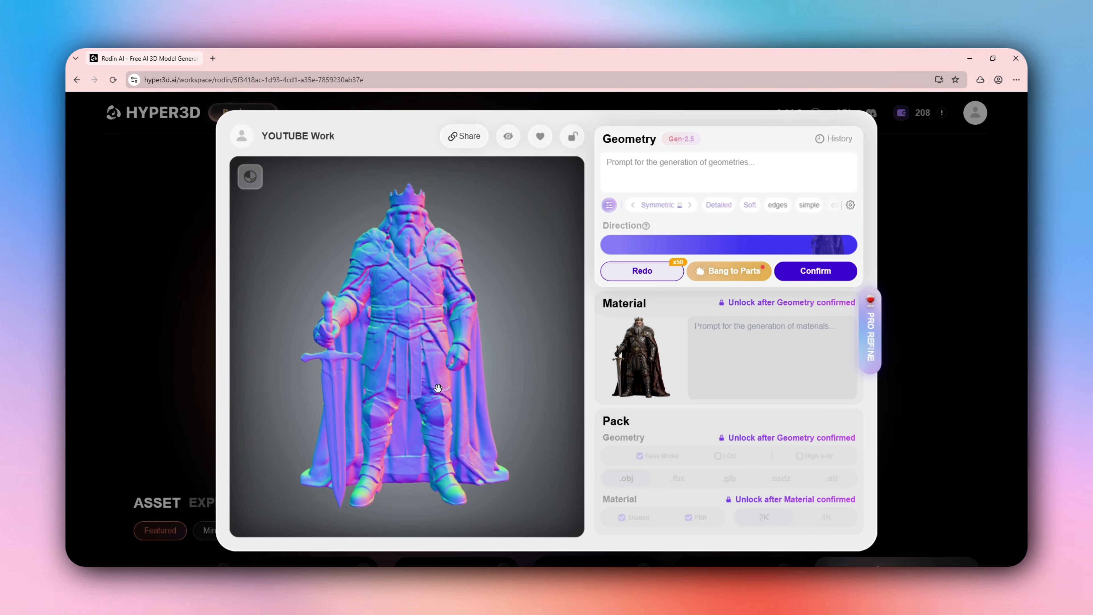
pyautogui.moveTo(388, 367); pyautogui.dragTo(487, 364)
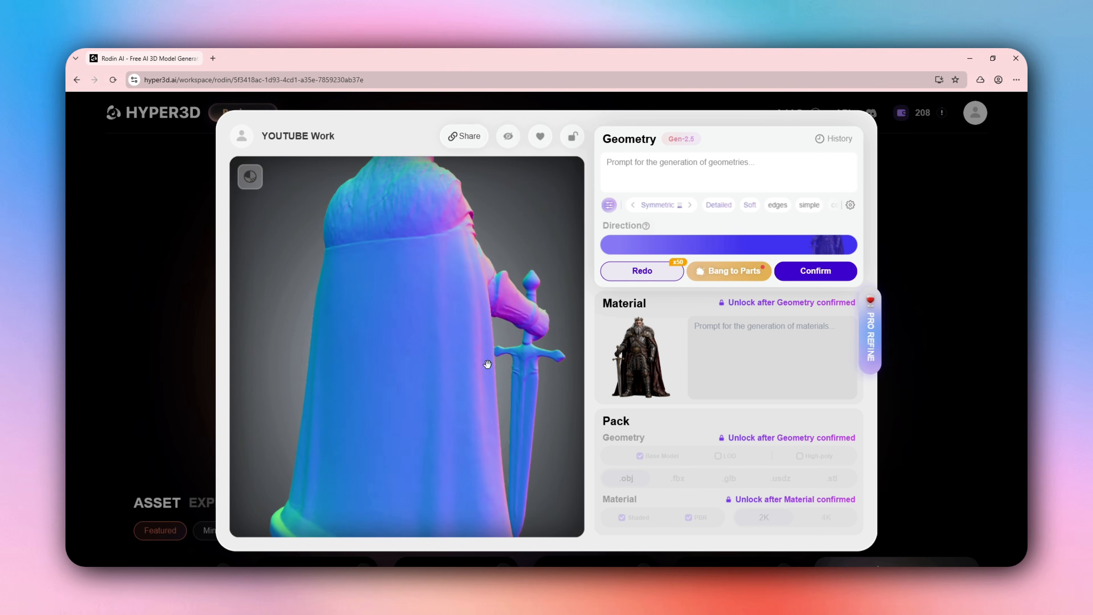
pyautogui.scroll(-5, 487, 364)
pyautogui.moveTo(376, 342); pyautogui.dragTo(511, 353)
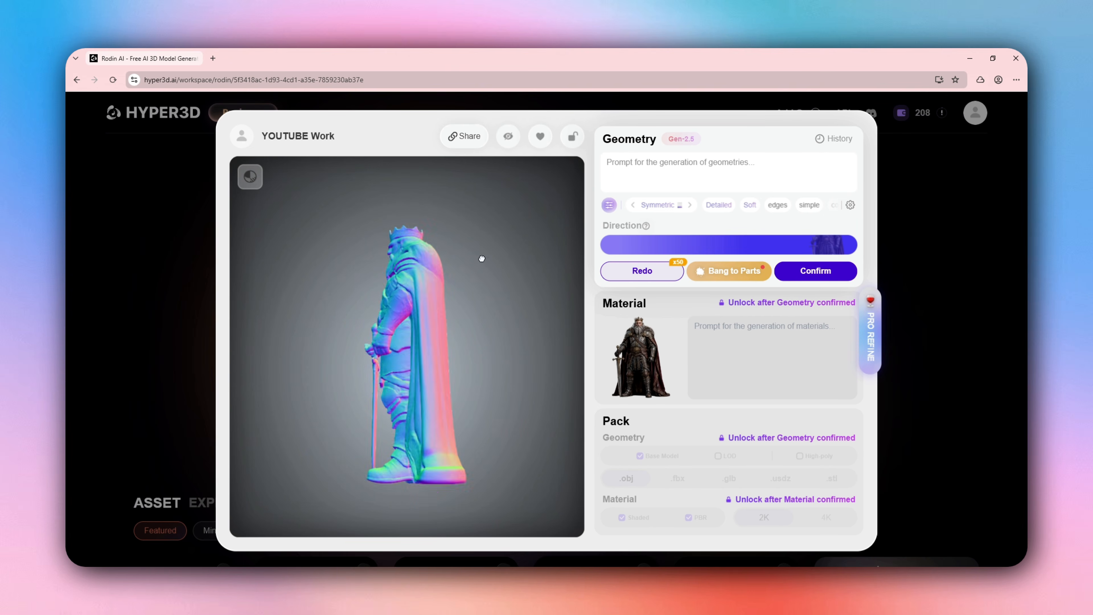
pyautogui.moveTo(424, 321); pyautogui.dragTo(519, 381)
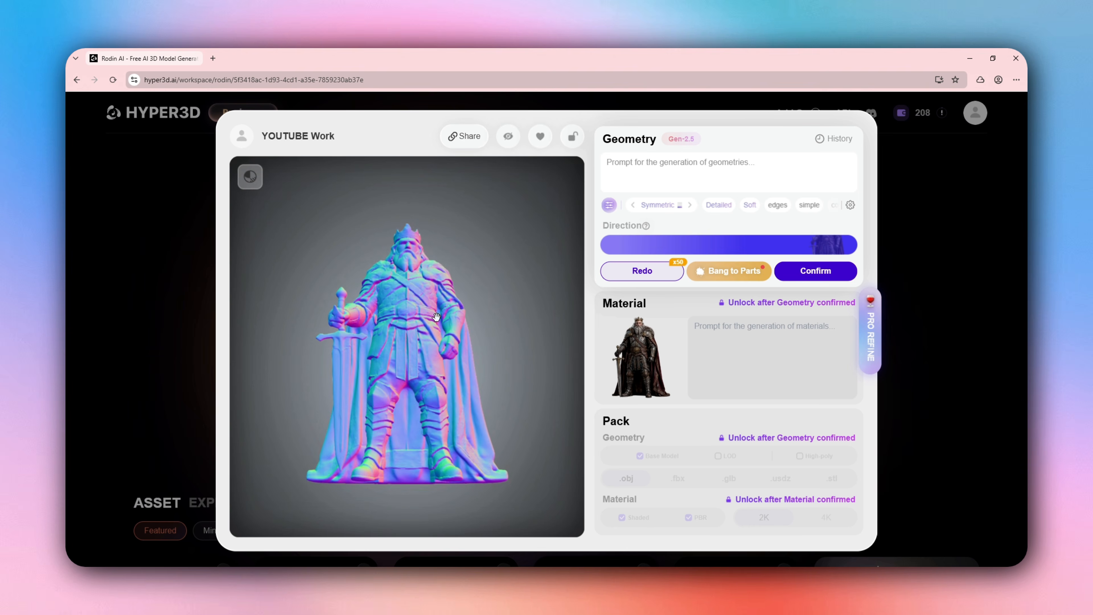
pyautogui.scroll(5, 421, 289)
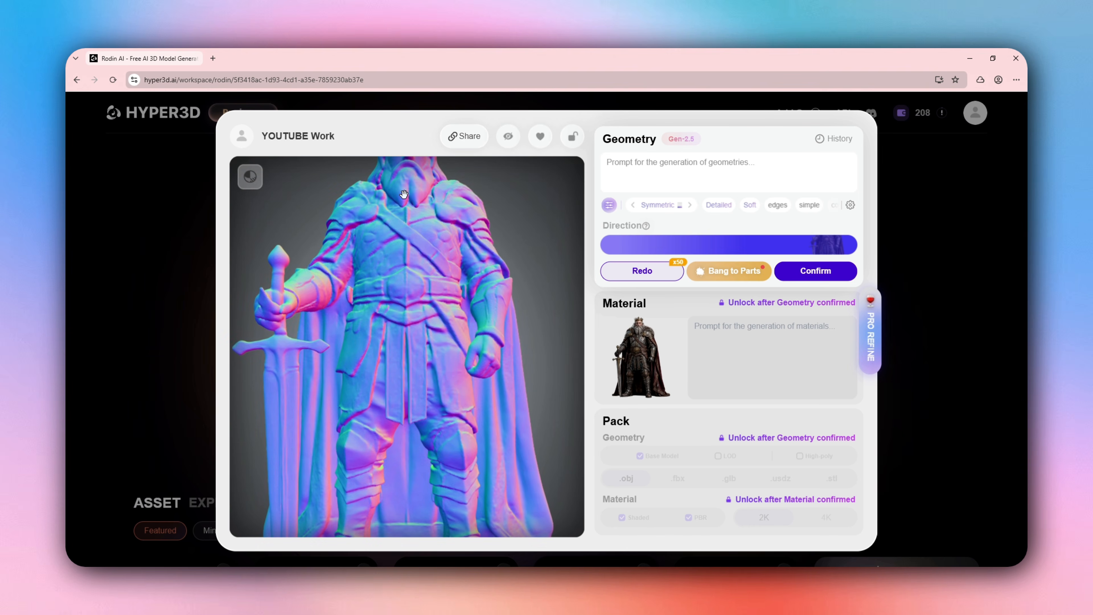
pyautogui.moveTo(407, 215); pyautogui.dragTo(408, 328)
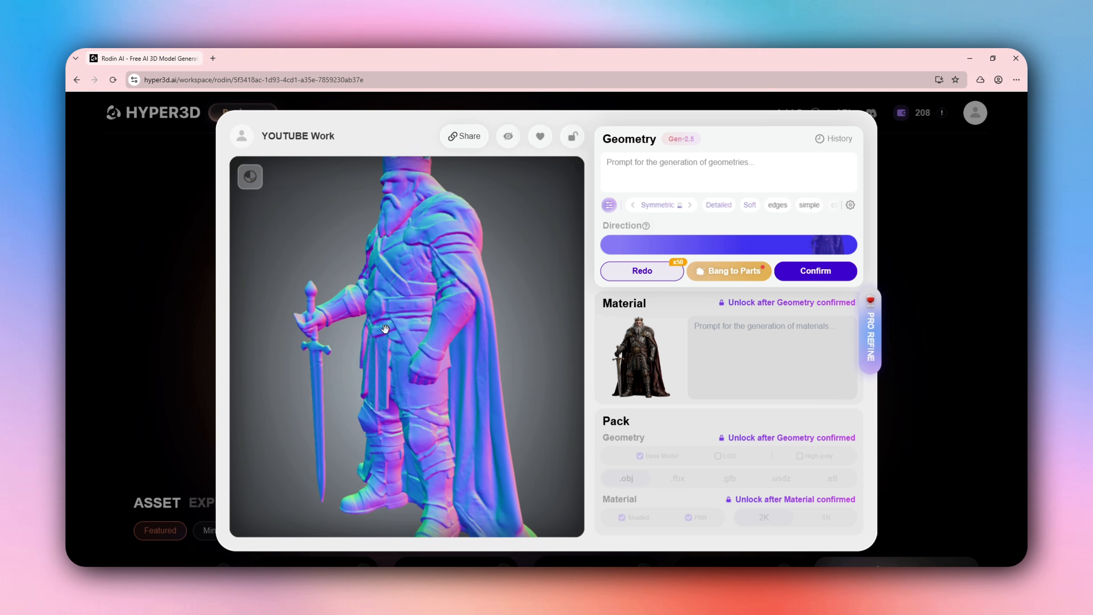
# Regenerate the king's geometry and inspect the armor up close
pyautogui.click(632, 275)
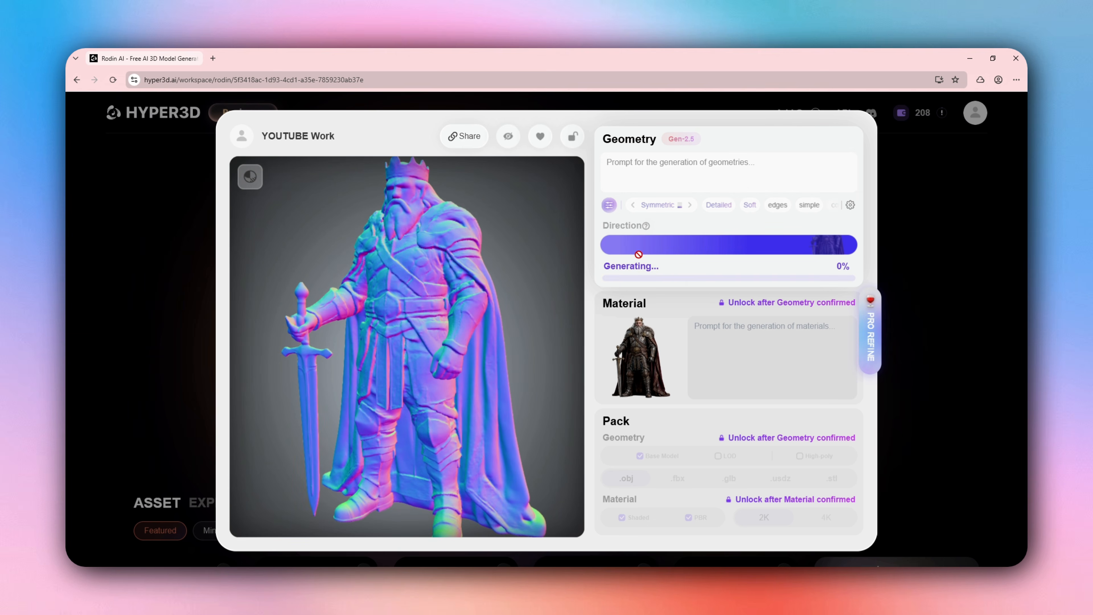
pyautogui.scroll(5, 476, 346)
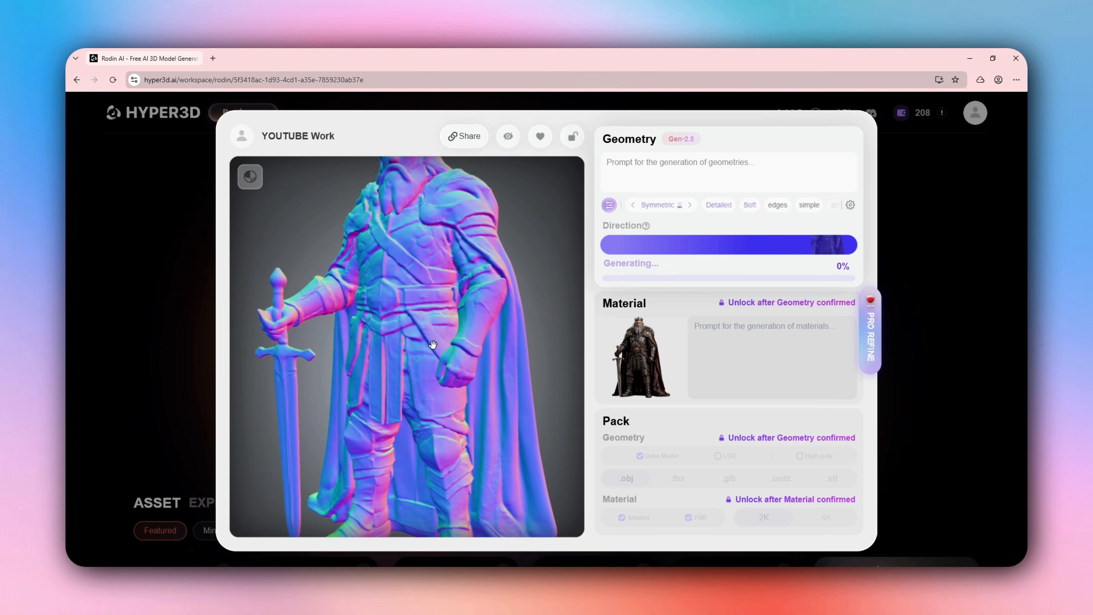
pyautogui.moveTo(477, 346); pyautogui.dragTo(327, 344)
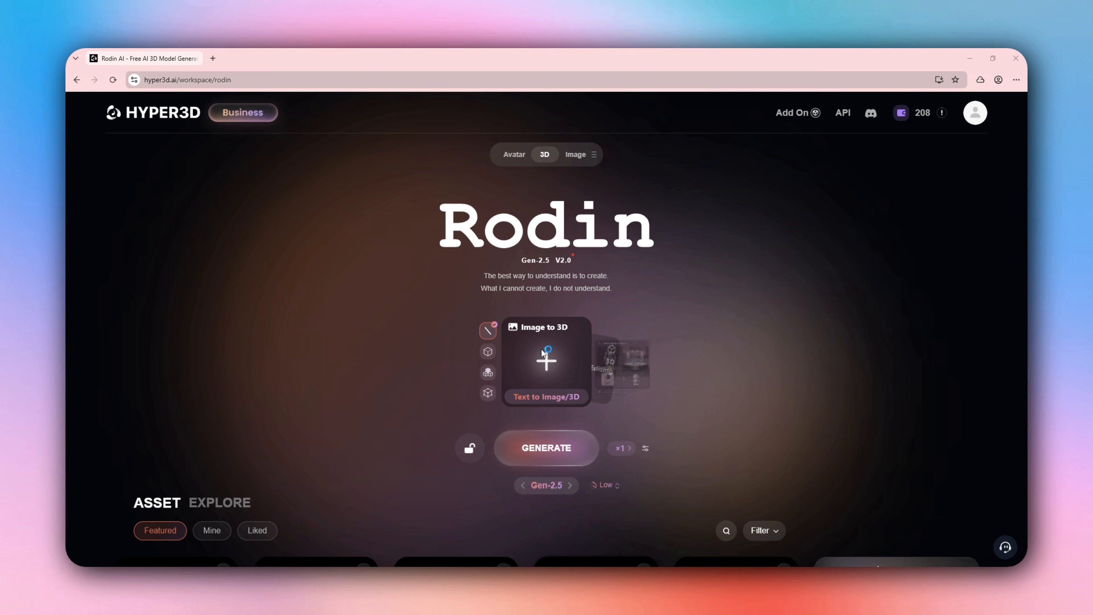
# Generate a new model from the king reference image at Low thinking effort and inspect its geometry
pyautogui.click(541, 349)
pyautogui.doubleClick(182, 155)
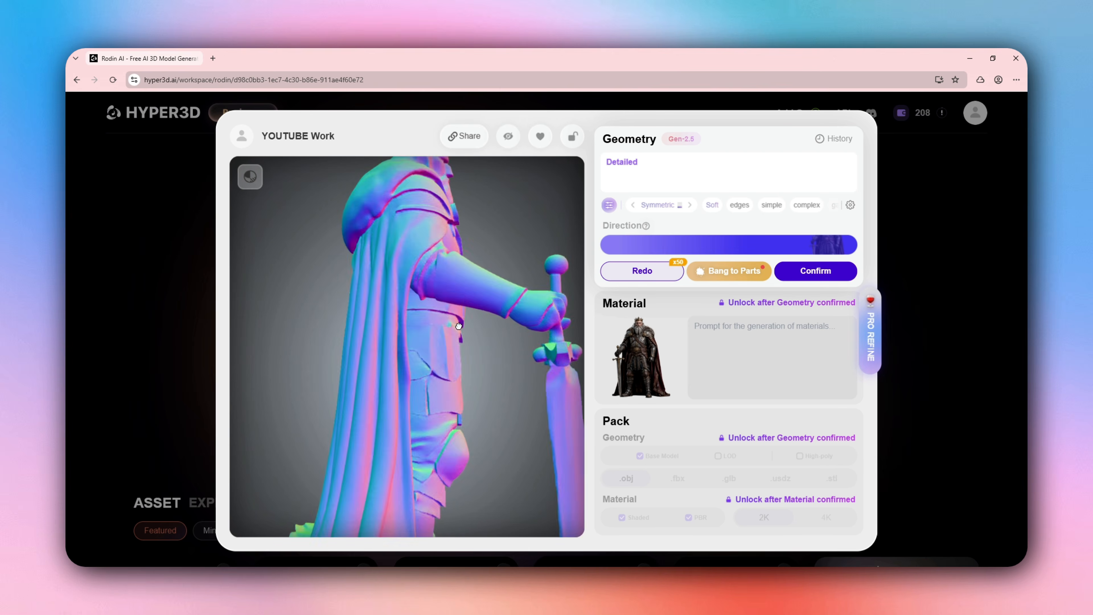
pyautogui.moveTo(458, 326); pyautogui.dragTo(386, 338)
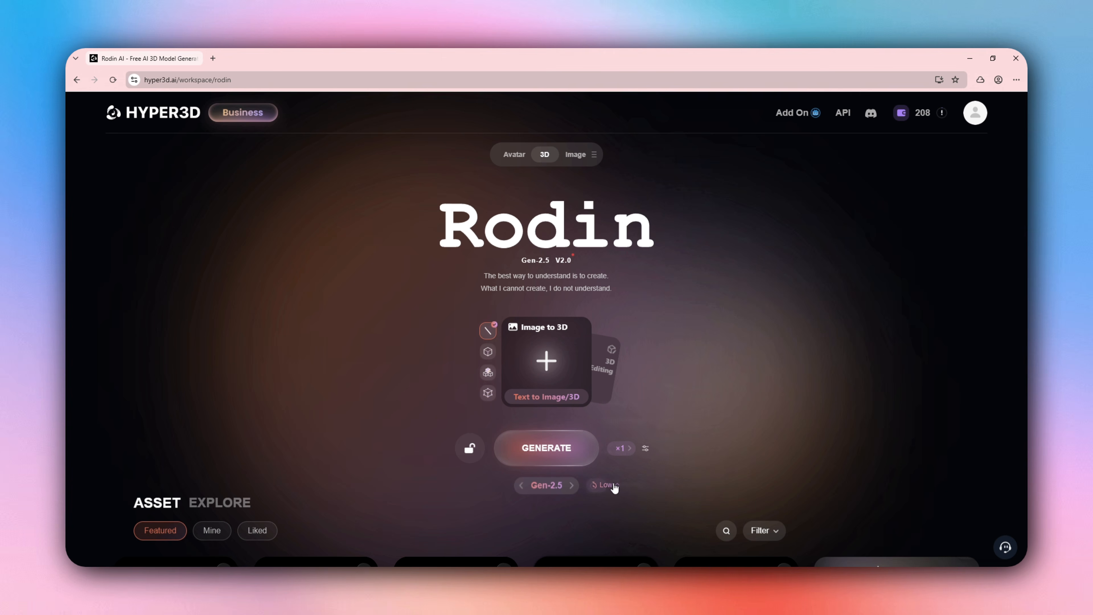
# Set the thinking effort to High, generate the king model from the same image and inspect its cape and side
pyautogui.click(614, 486)
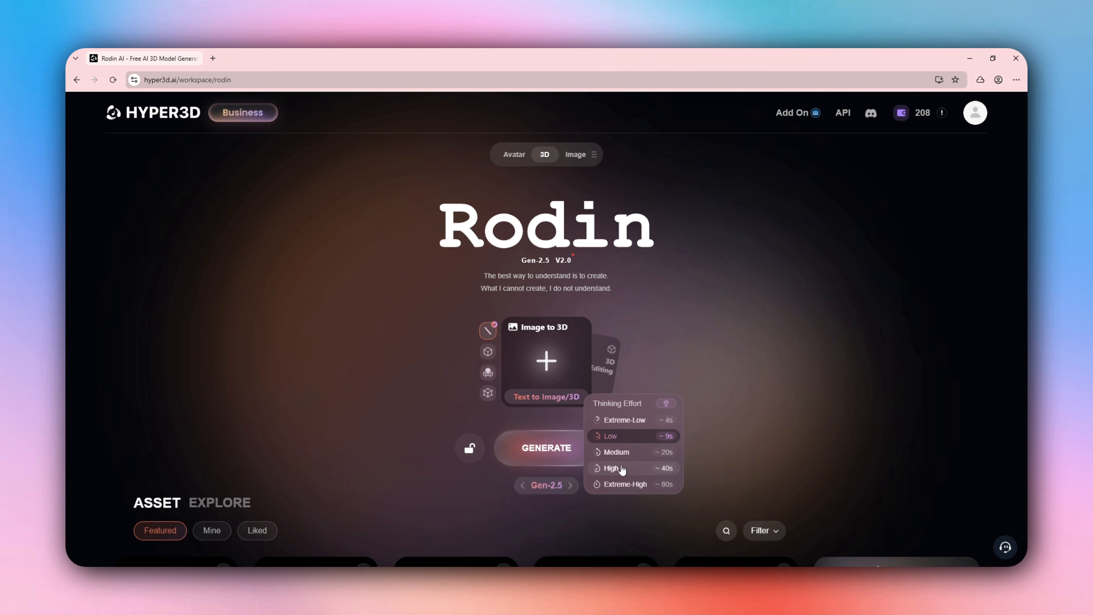
pyautogui.click(616, 469)
pyautogui.click(554, 359)
pyautogui.doubleClick(184, 154)
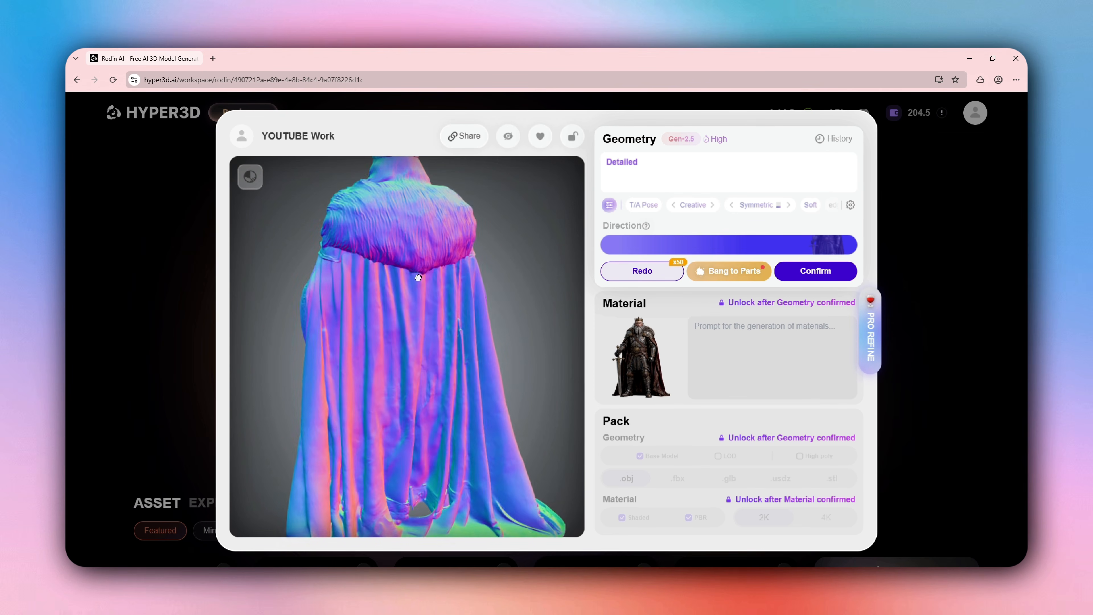
pyautogui.moveTo(417, 373); pyautogui.dragTo(486, 353)
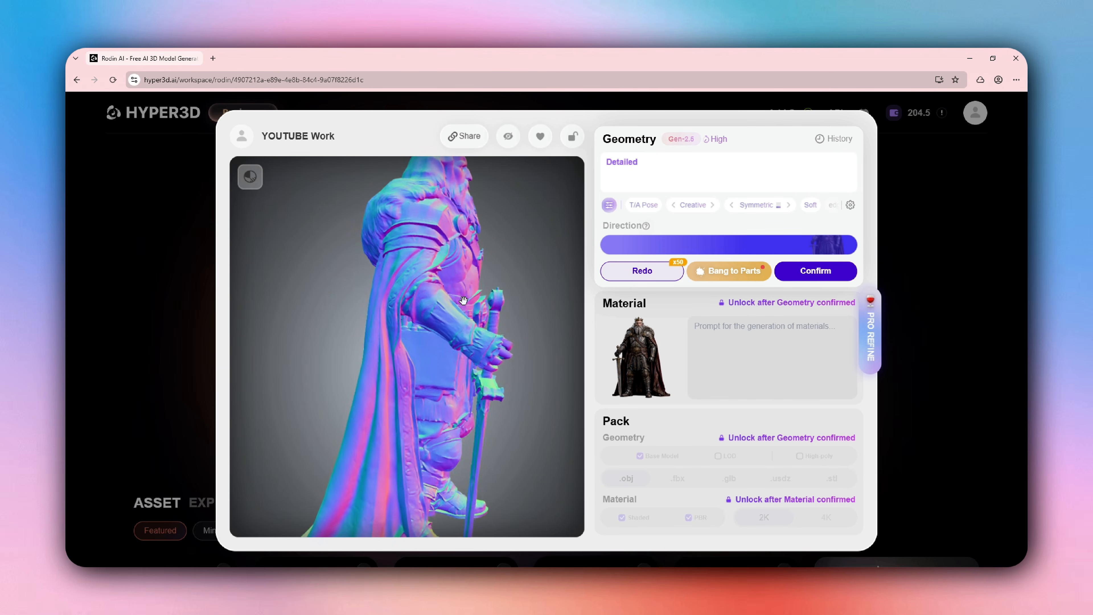
# Inspect the High-effort king model's side, arm armor and cape up close
pyautogui.moveTo(401, 245); pyautogui.dragTo(462, 300)
pyautogui.moveTo(407, 276); pyautogui.dragTo(437, 374)
pyautogui.scroll(3, 455, 319)
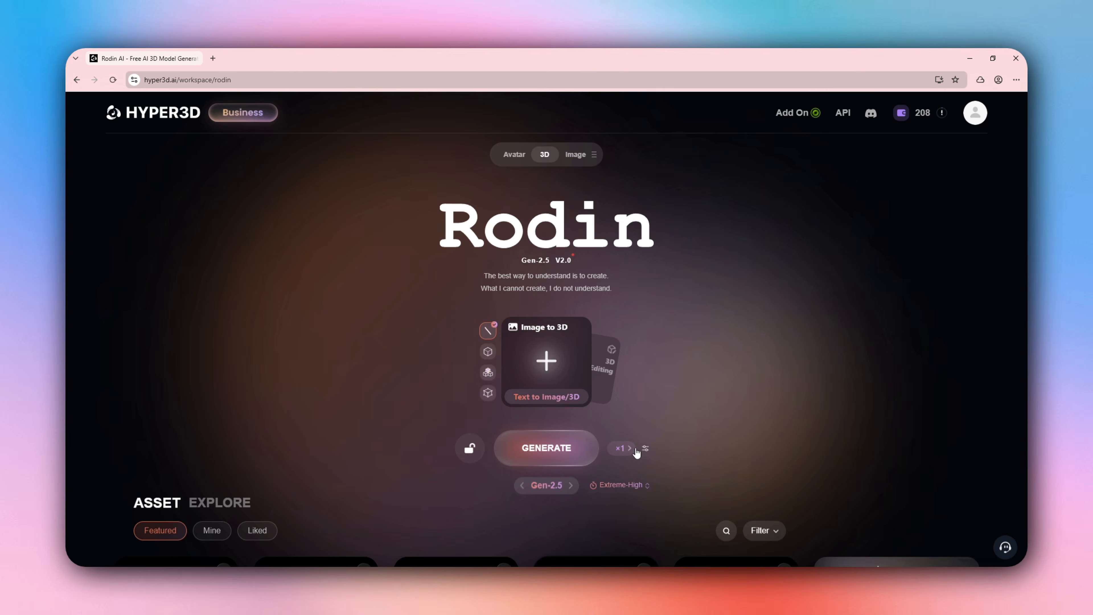
# Save geometry presets with Micro and Detailed enabled for the next generation
pyautogui.click(645, 448)
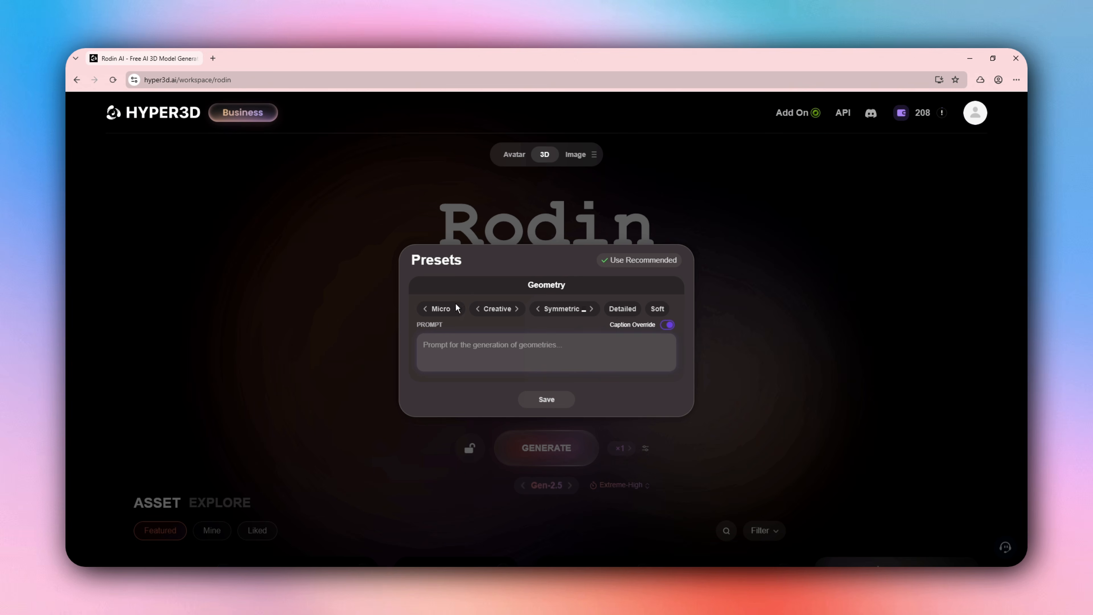
pyautogui.moveTo(627, 302)
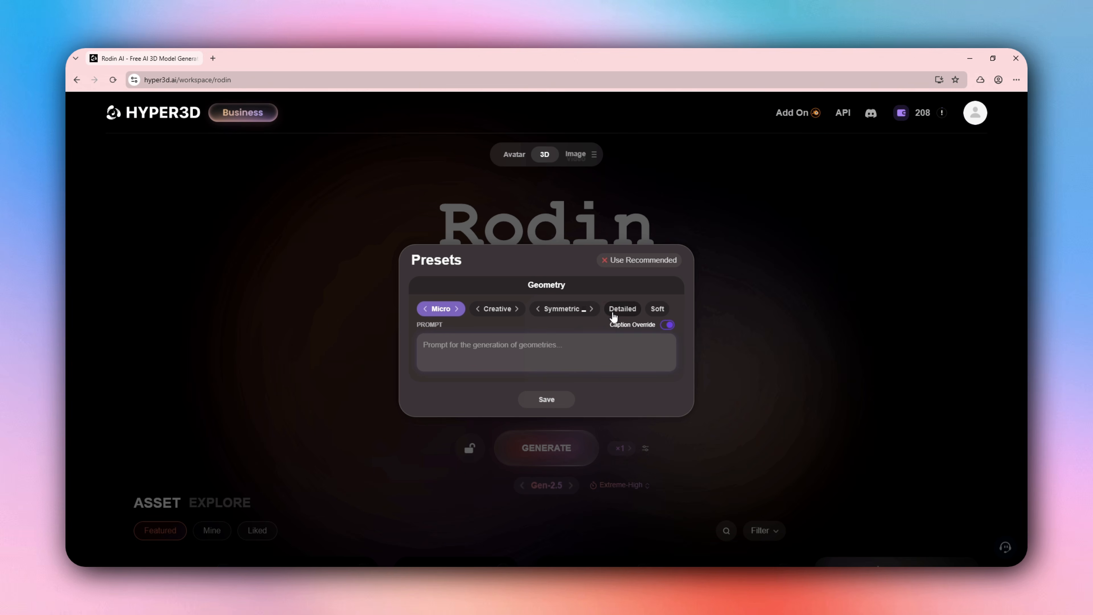
pyautogui.click(642, 293)
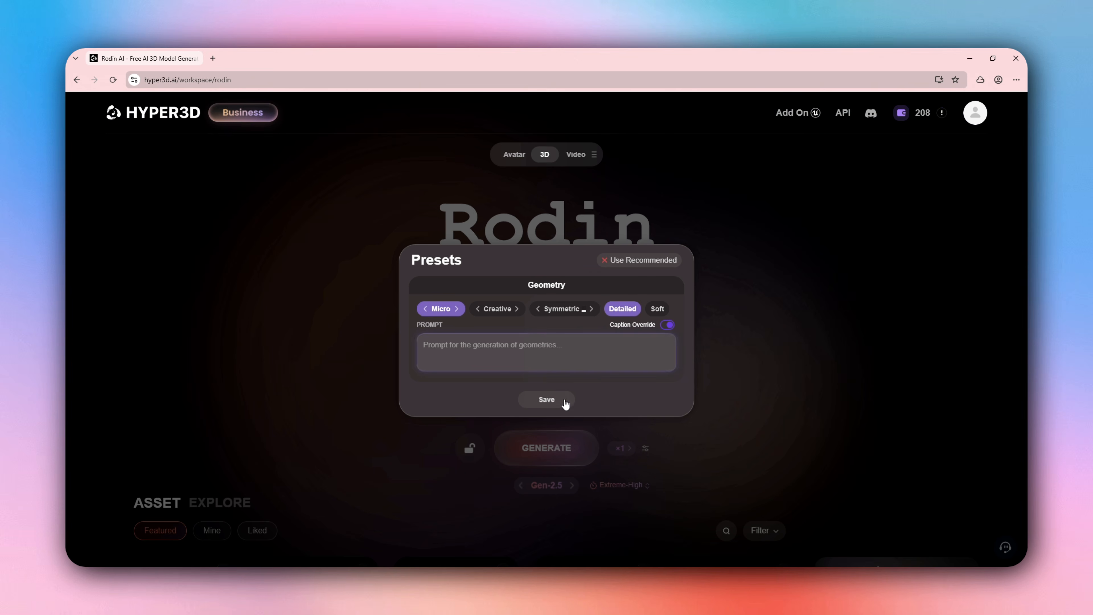
pyautogui.click(554, 402)
# Load the armored king image and generate its geometry at Extreme-High effort with the Micro and level 3 Detailed presets
pyautogui.click(560, 367)
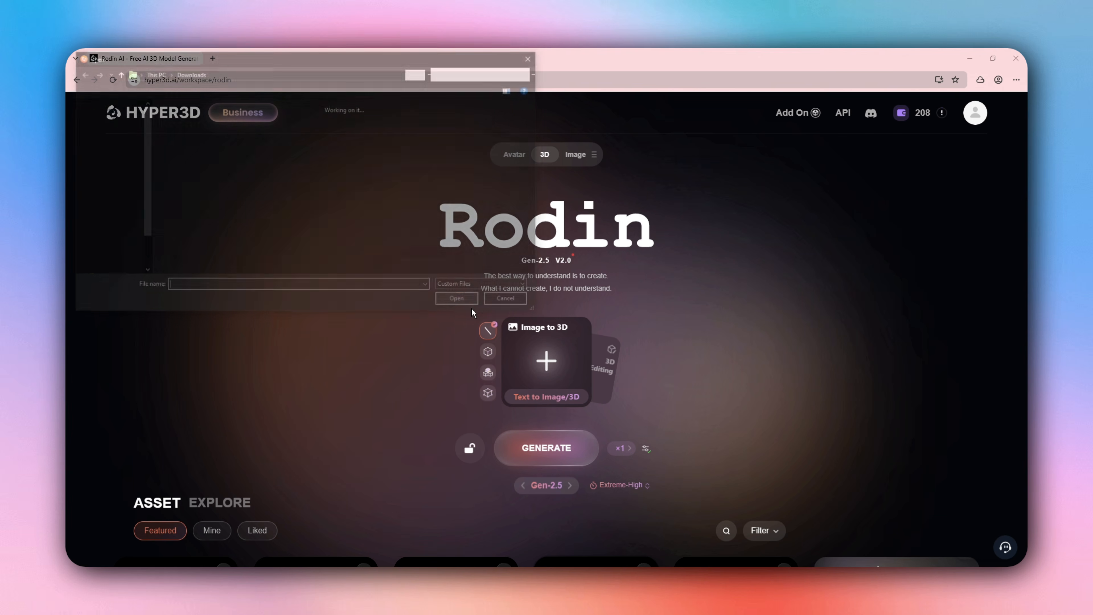
pyautogui.doubleClick(188, 167)
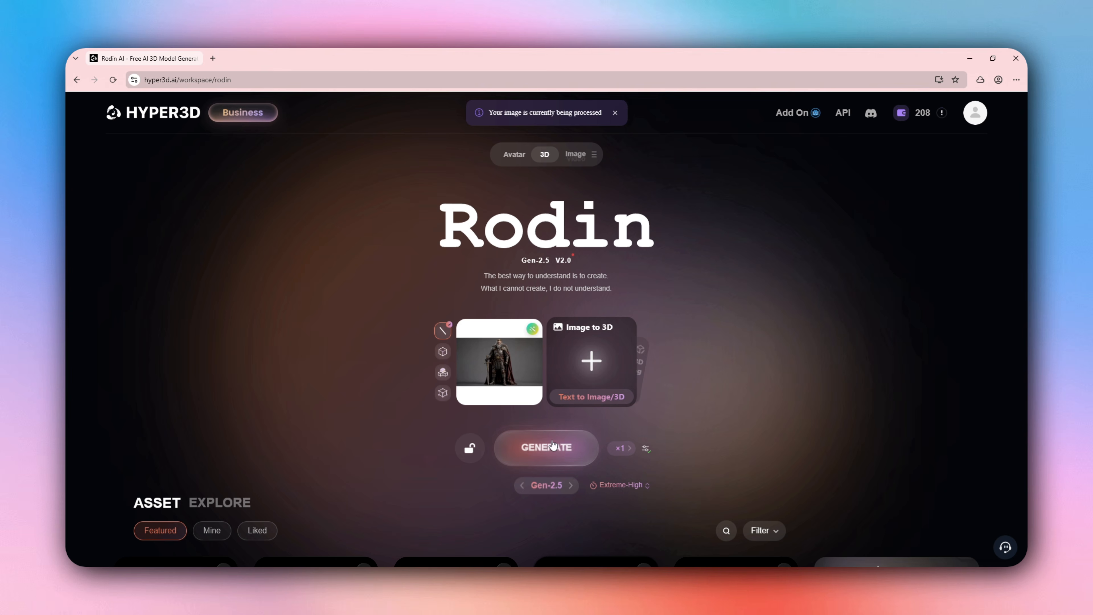
pyautogui.click(645, 448)
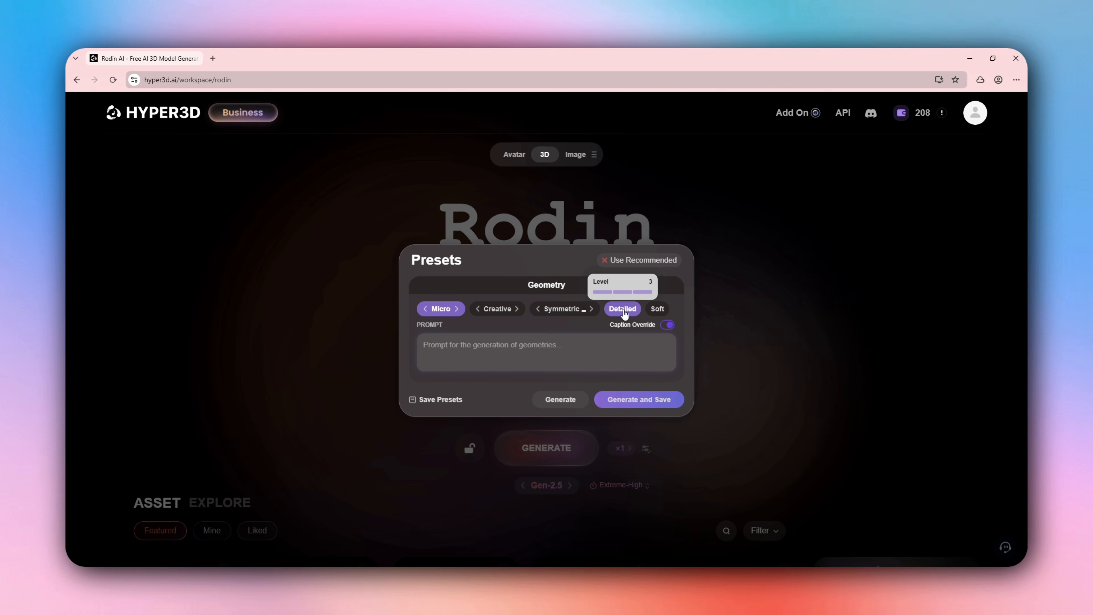
pyautogui.click(616, 399)
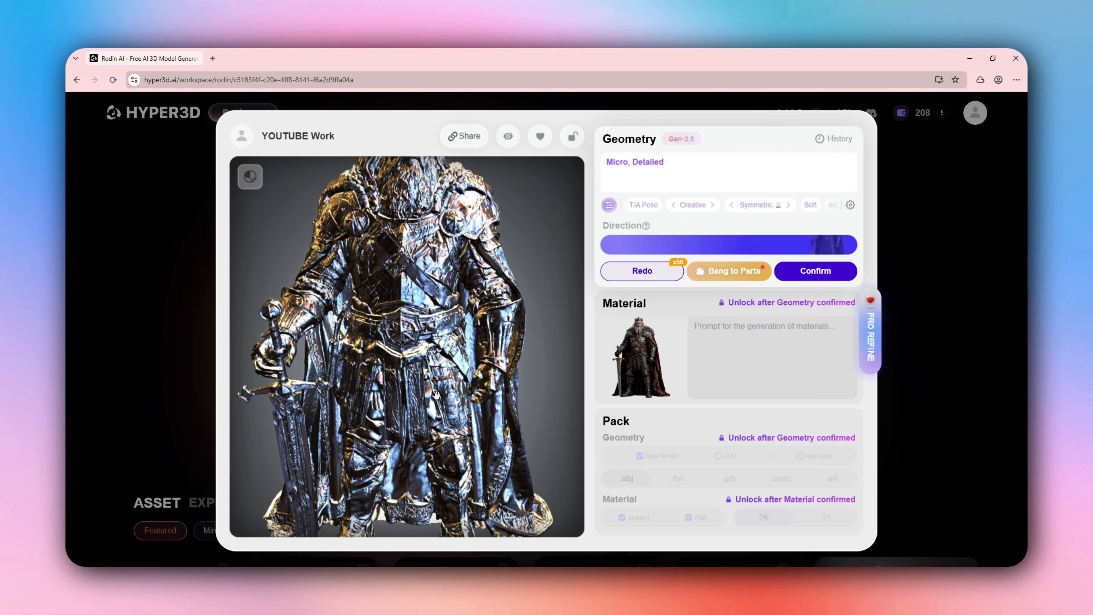
# Examine the Extreme-High king geometry from the front and both sides, including armor, beard, cape and sword
pyautogui.moveTo(436, 395); pyautogui.dragTo(376, 252)
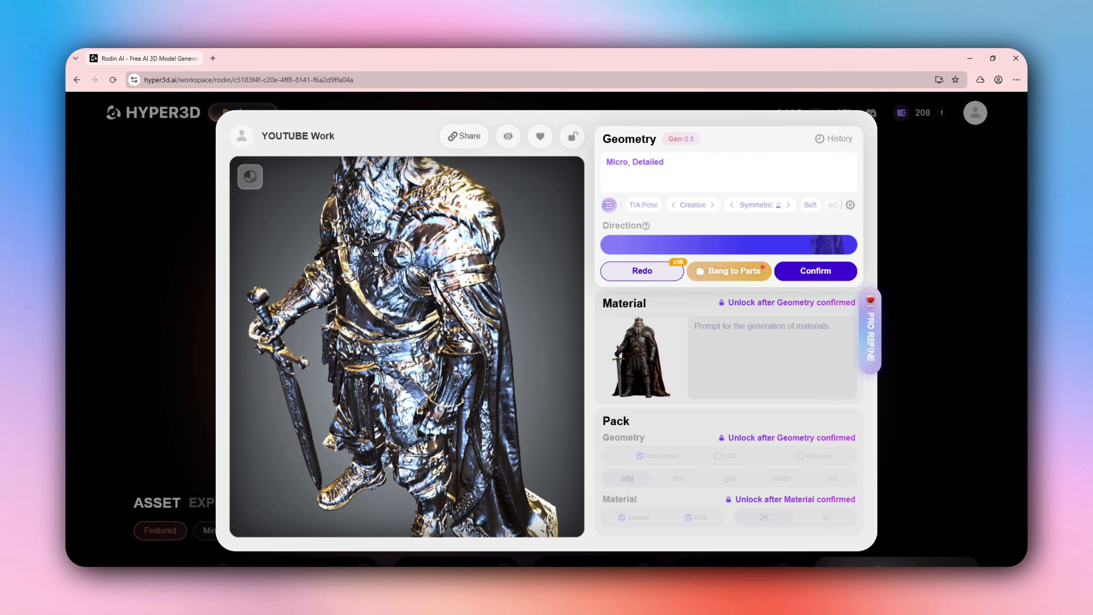
pyautogui.scroll(-5, 376, 252)
pyautogui.moveTo(447, 345); pyautogui.dragTo(234, 323)
pyautogui.scroll(5, 457, 310)
pyautogui.moveTo(469, 329); pyautogui.dragTo(438, 425)
pyautogui.scroll(-5, 401, 330)
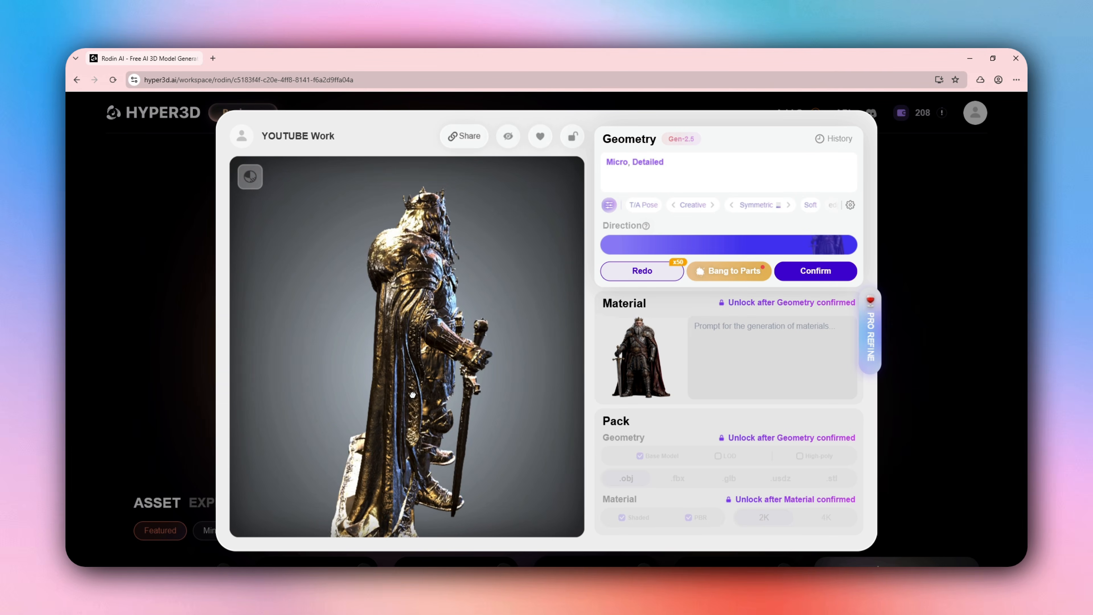
pyautogui.scroll(5, 439, 383)
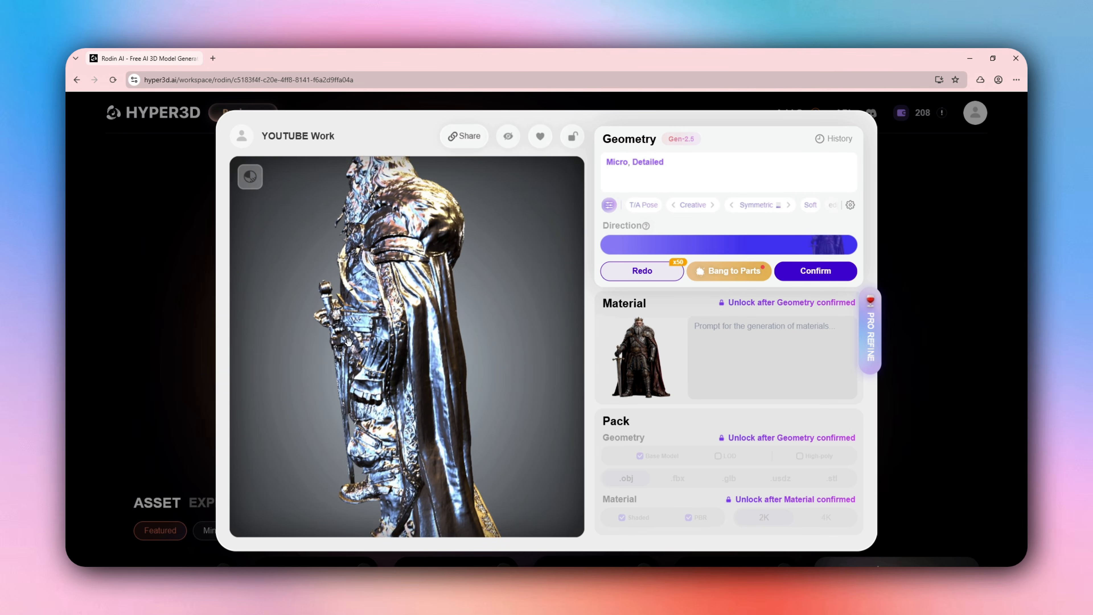
pyautogui.moveTo(353, 285); pyautogui.dragTo(447, 273)
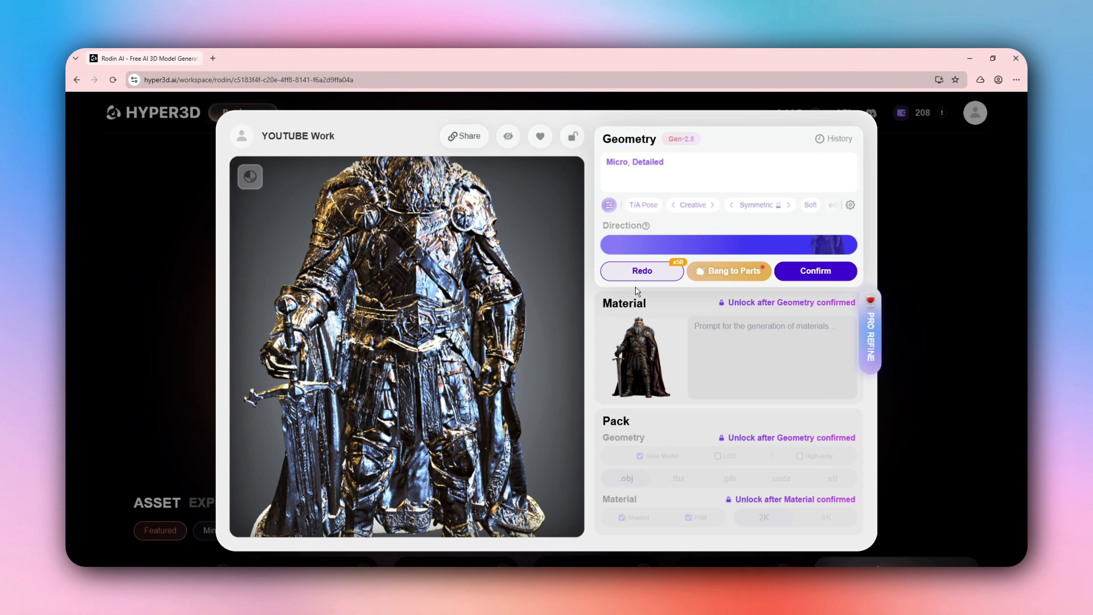
# Check the 10M triangle choice and the advanced options, and confirm the king's geometry as a 2M Triangle mesh
pyautogui.moveTo(674, 276)
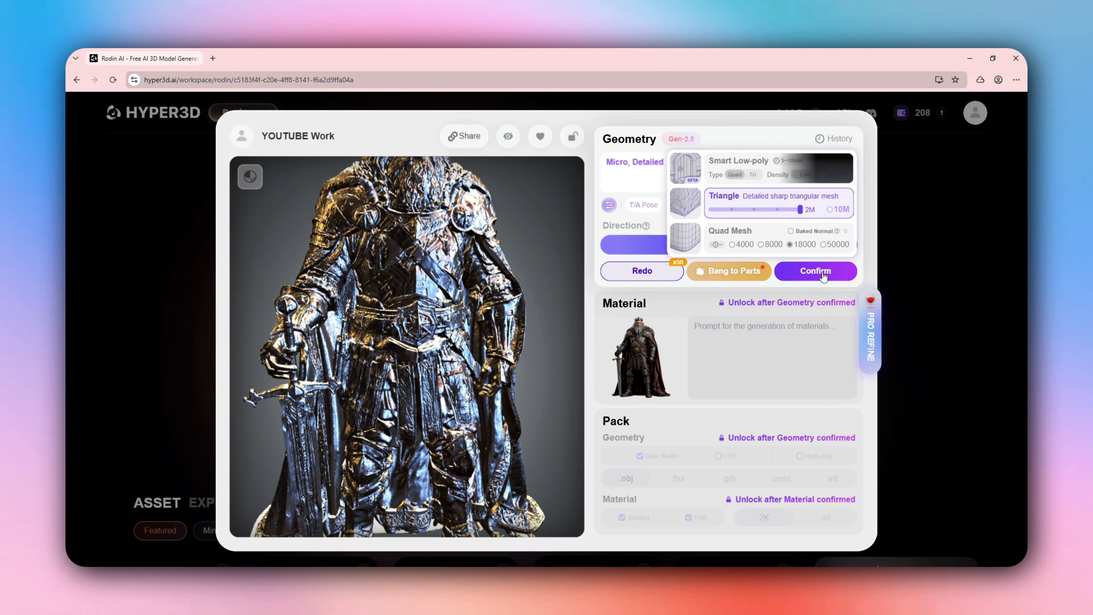
pyautogui.click(832, 213)
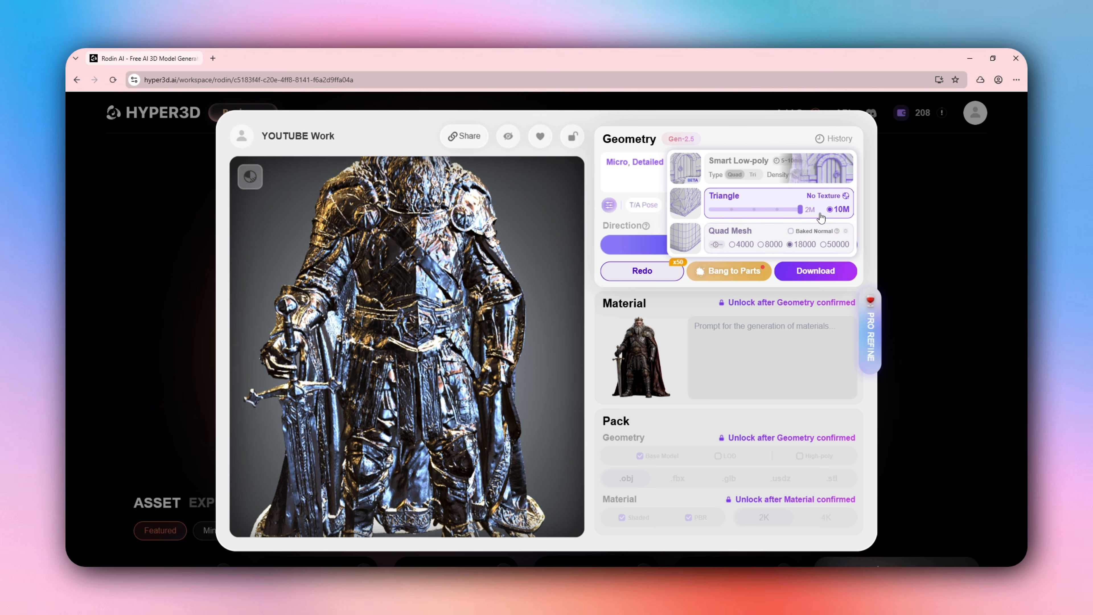
pyautogui.click(792, 210)
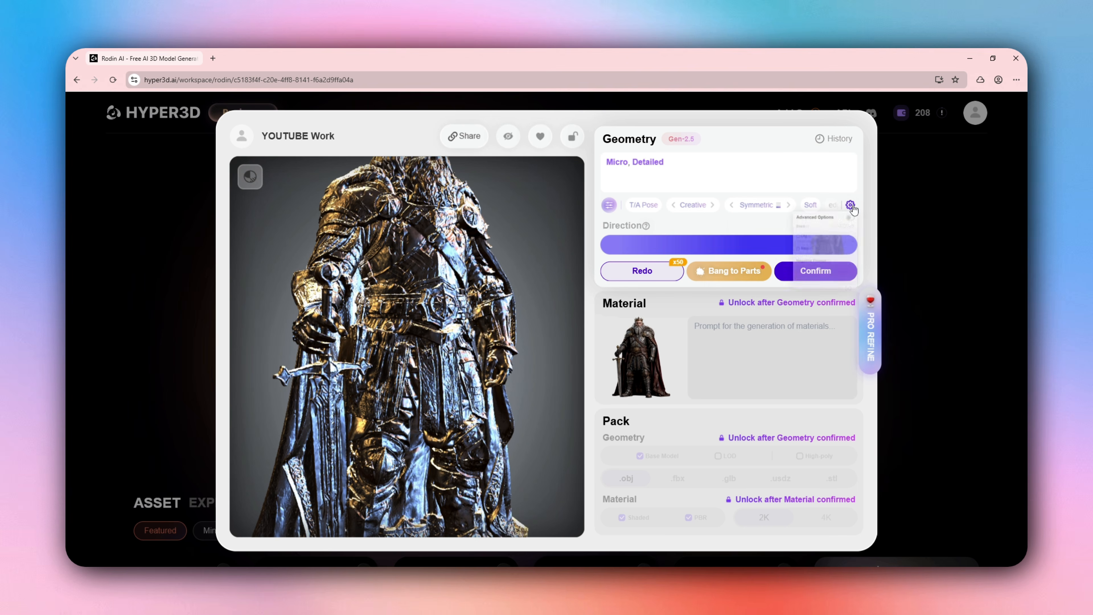
pyautogui.click(850, 205)
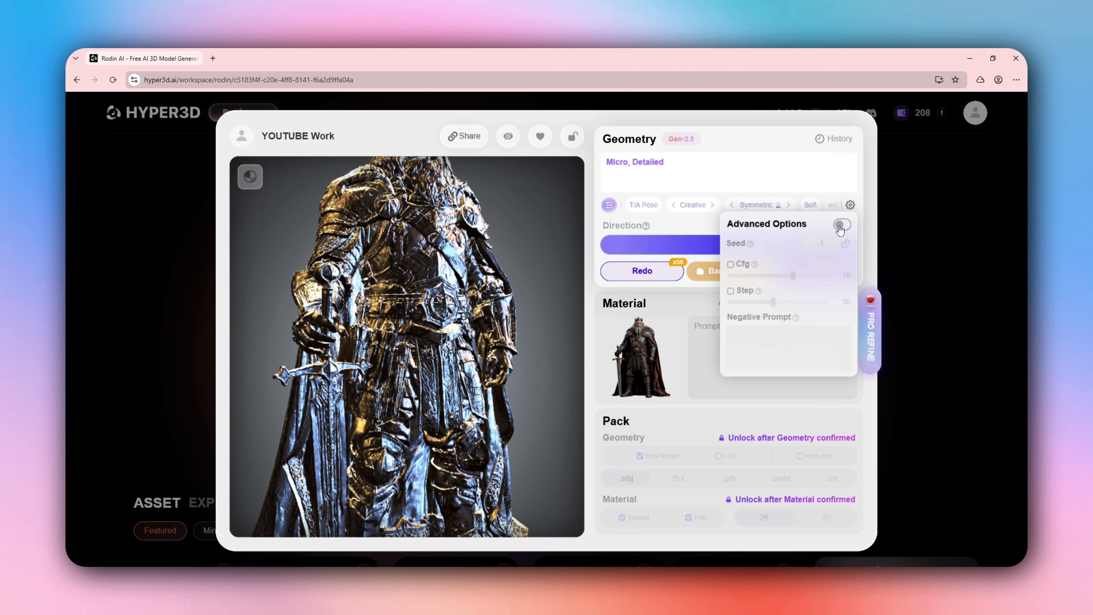
pyautogui.click(675, 228)
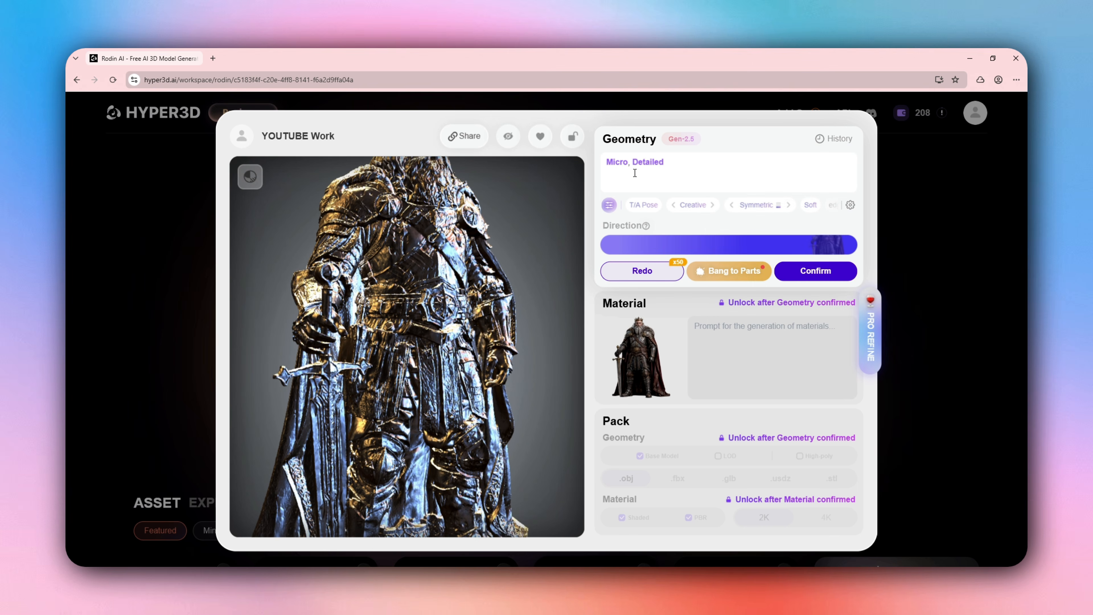
pyautogui.click(795, 265)
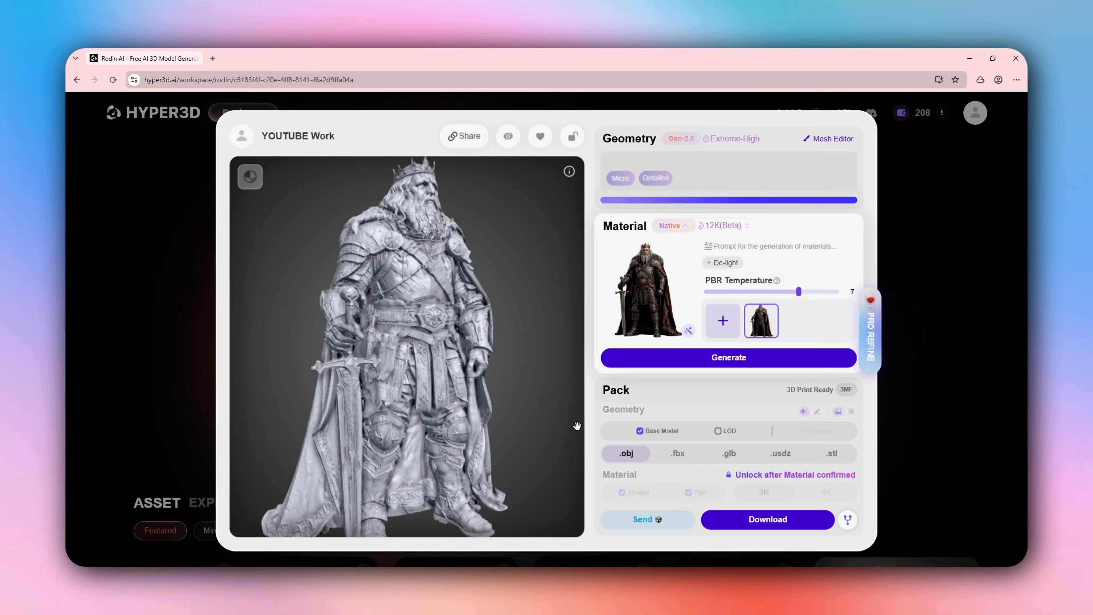
# Generate the king's native material at Extreme High 12K thinking effort with PBR Temperature 7
pyautogui.moveTo(573, 427); pyautogui.dragTo(447, 311)
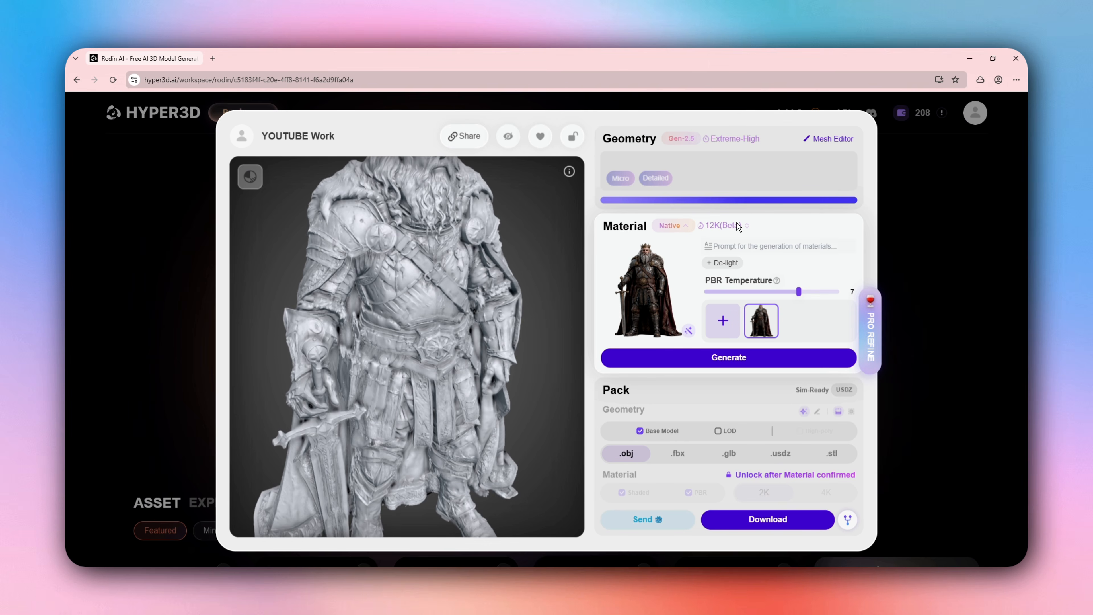
pyautogui.click(727, 225)
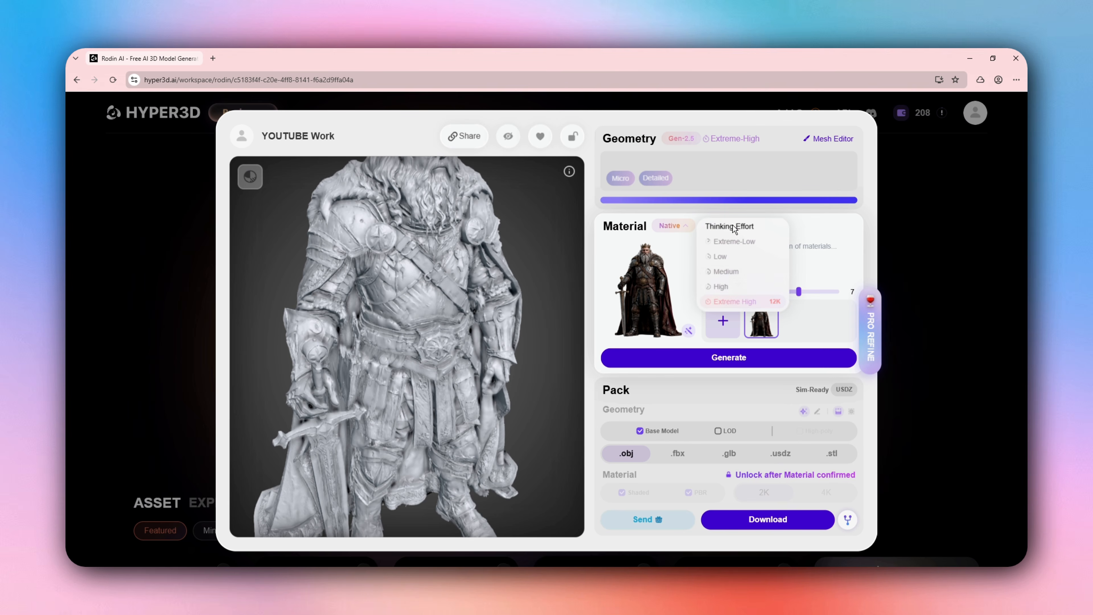
pyautogui.click(775, 302)
pyautogui.click(713, 228)
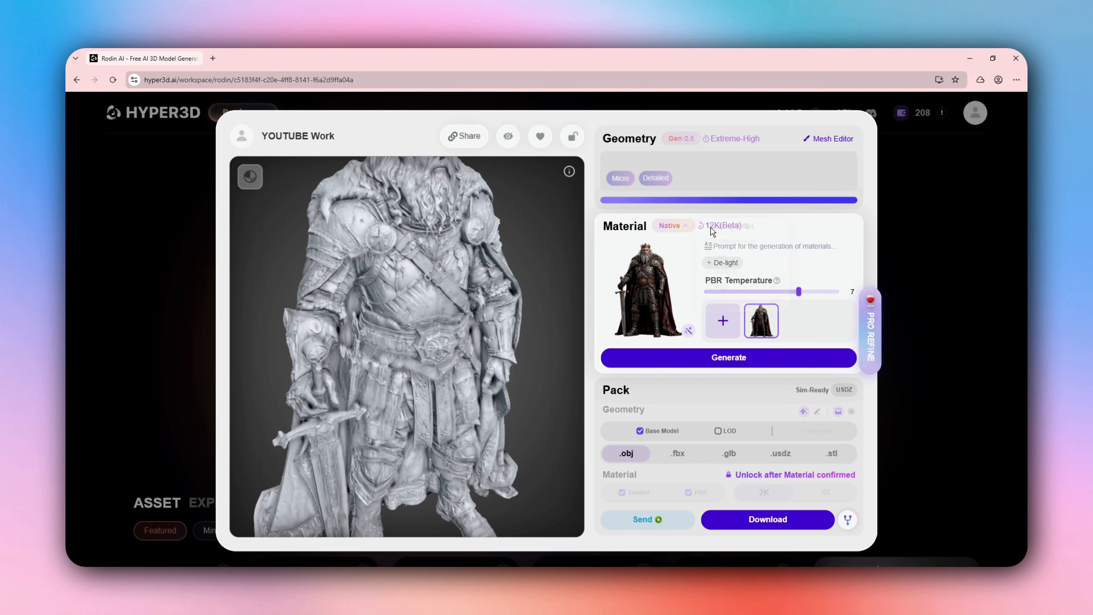
pyautogui.moveTo(712, 231)
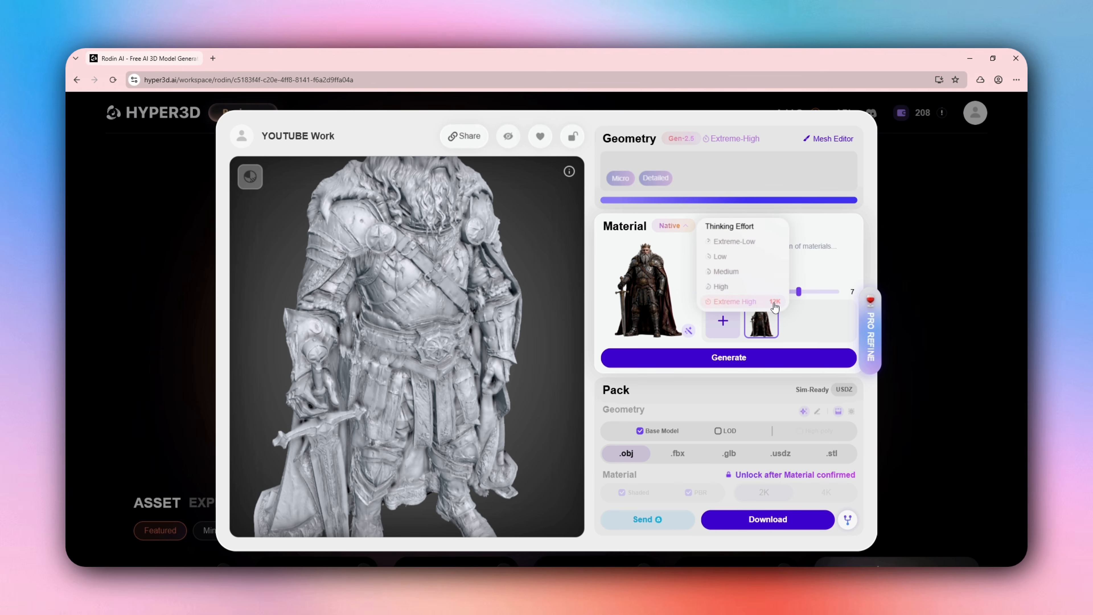
pyautogui.moveTo(798, 291); pyautogui.dragTo(865, 297)
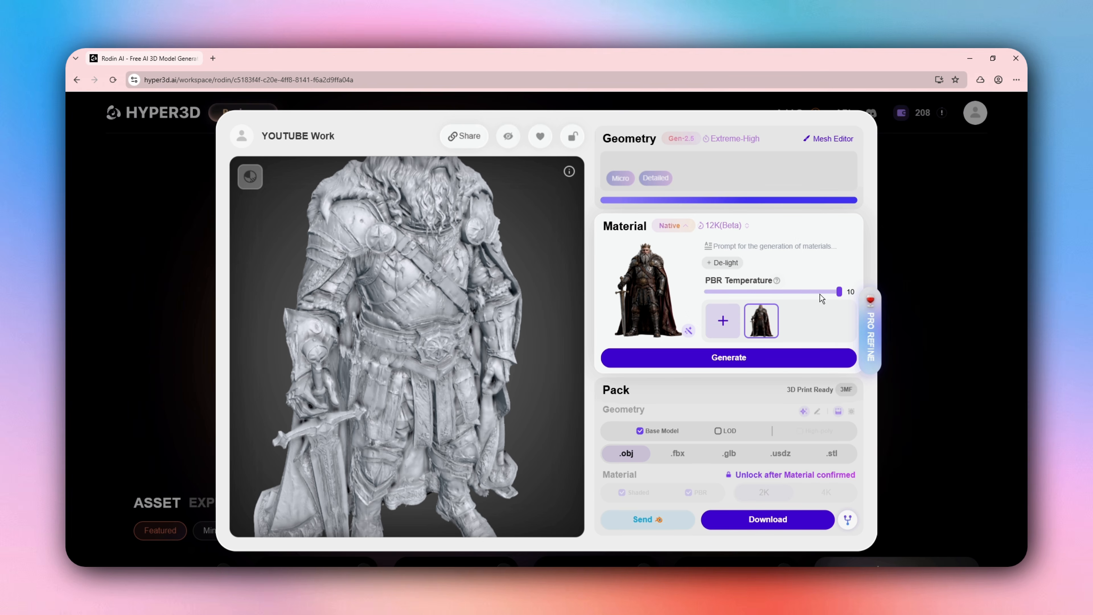
pyautogui.moveTo(792, 291); pyautogui.dragTo(798, 291)
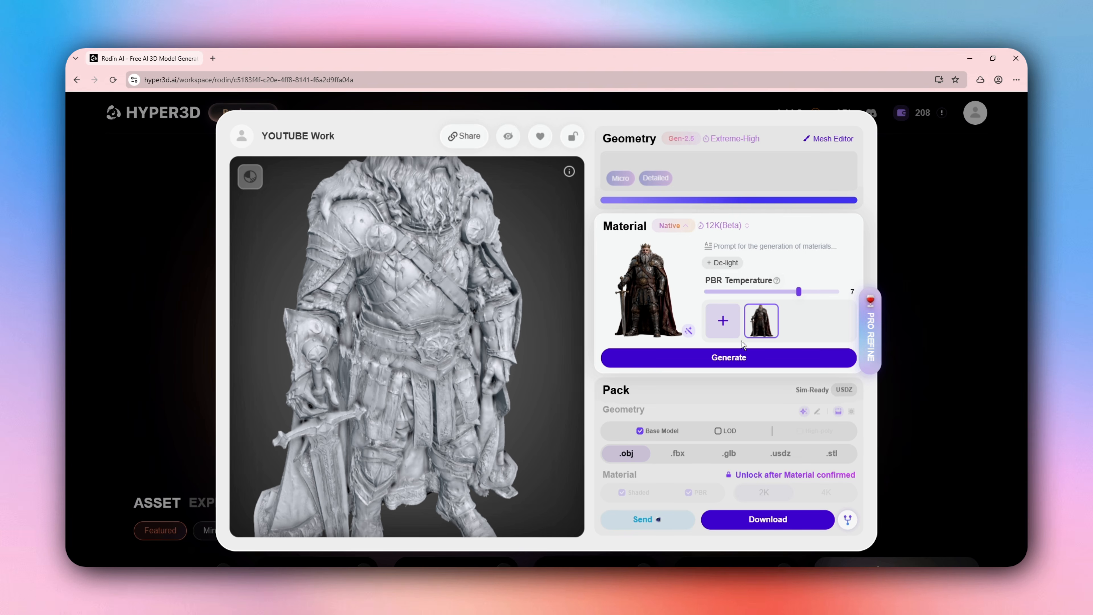
pyautogui.click(742, 358)
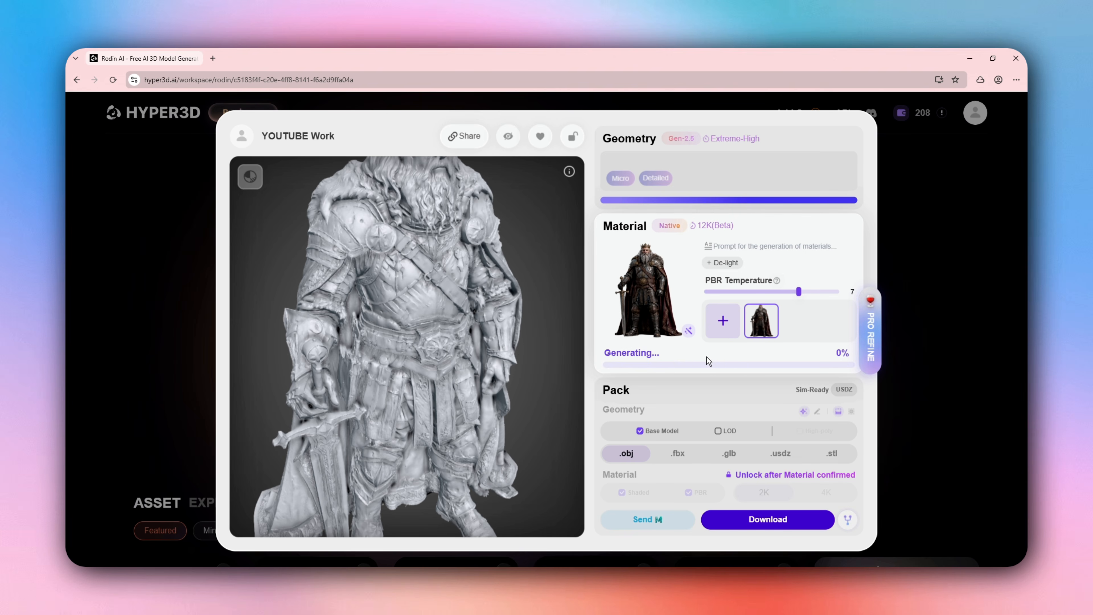
# Inspect the untextured king's armor, sword and cape from the front and from a low angle
pyautogui.scroll(-5, 452, 320)
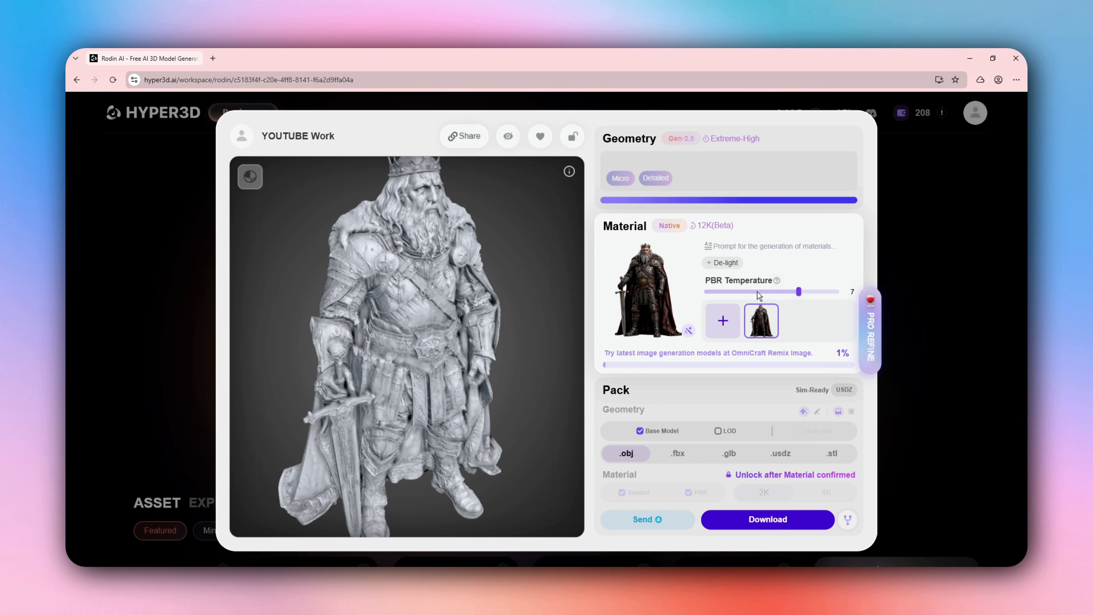
pyautogui.moveTo(317, 360); pyautogui.dragTo(362, 351)
pyautogui.scroll(4, 478, 352)
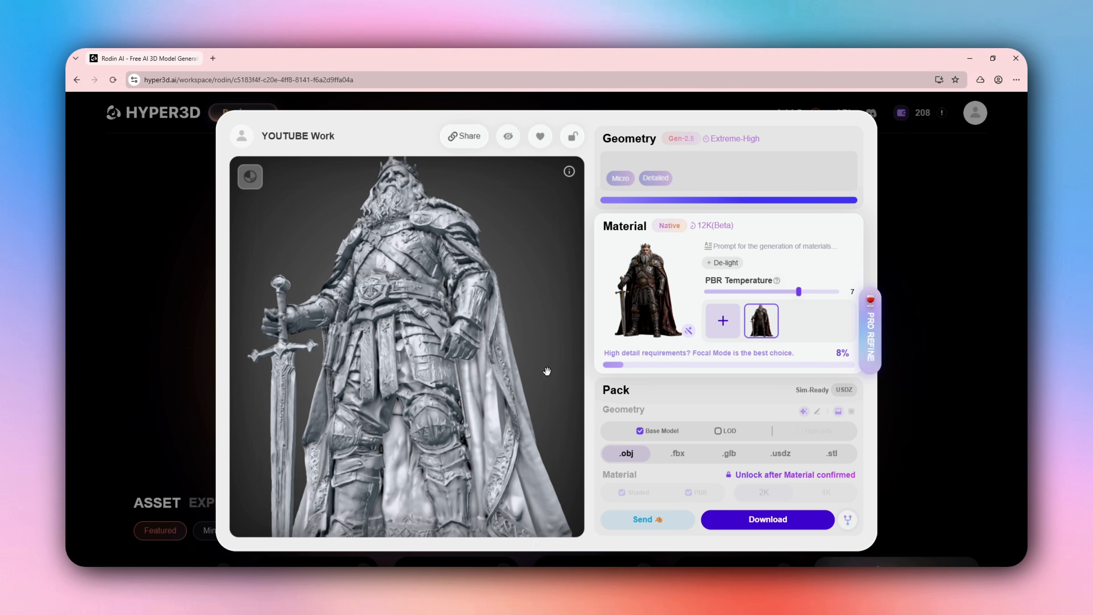
pyautogui.scroll(3, 392, 404)
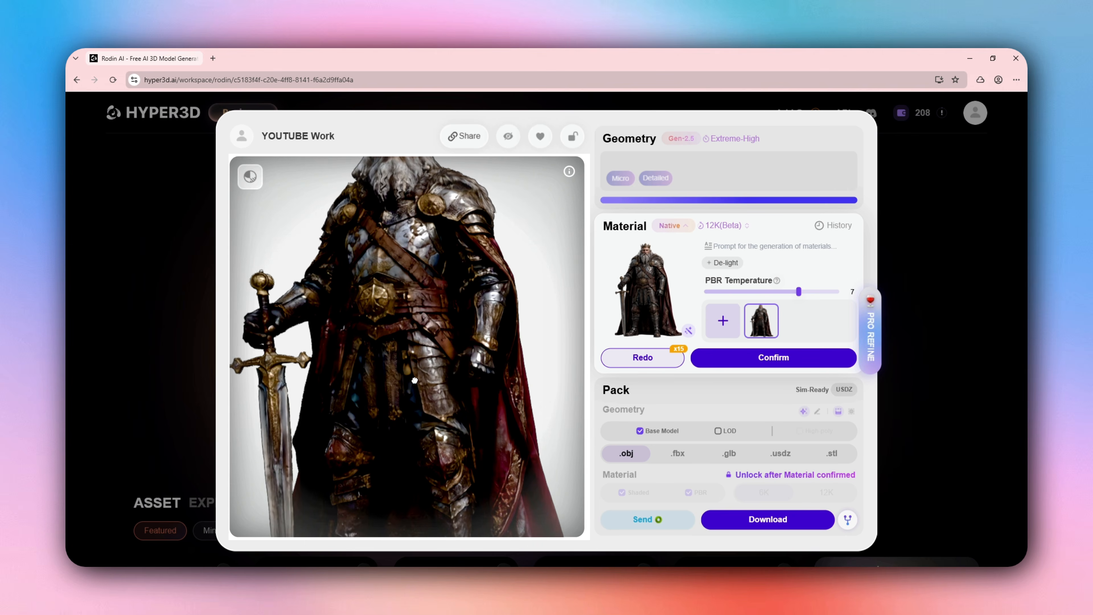
# Examine the textured king from the front and side, checking the armor, red cape, belt and sword materials
pyautogui.moveTo(392, 404); pyautogui.dragTo(485, 395)
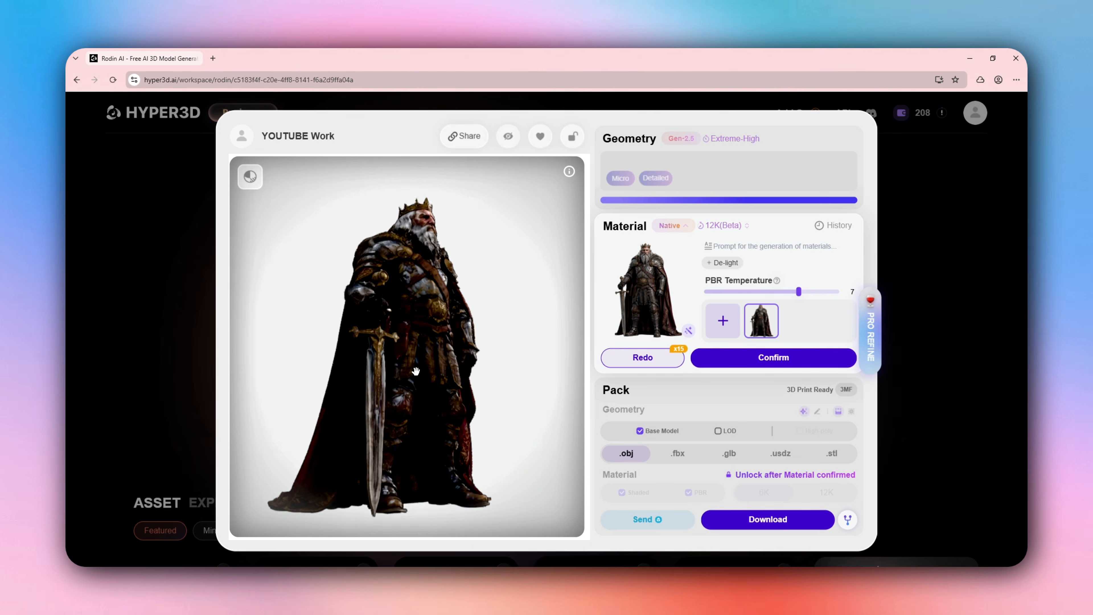
pyautogui.moveTo(412, 343); pyautogui.dragTo(417, 204)
pyautogui.scroll(-3, 416, 203)
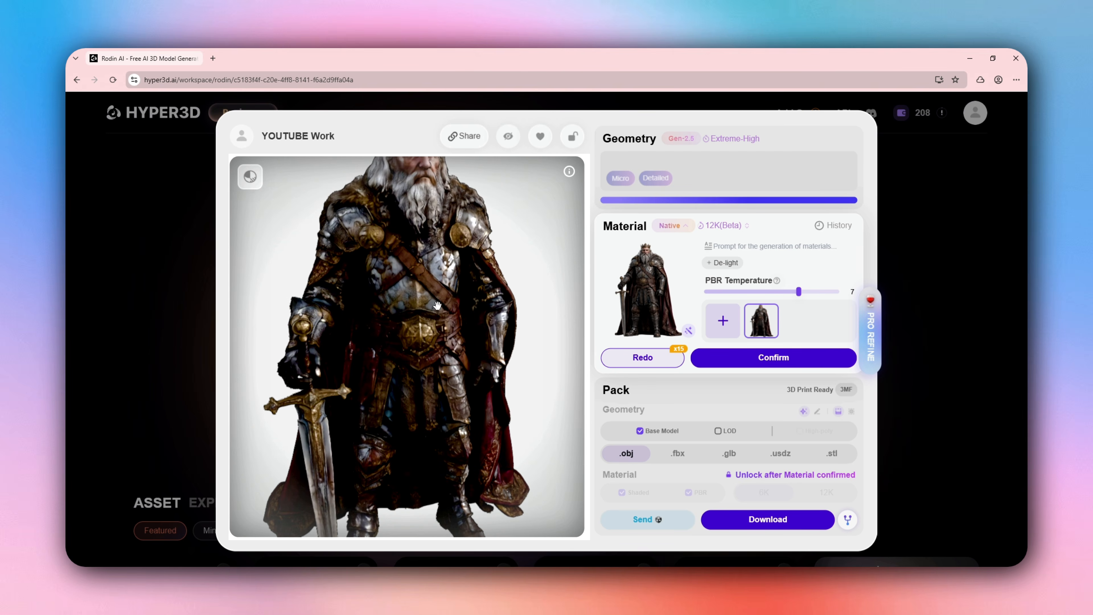
pyautogui.scroll(-3, 466, 348)
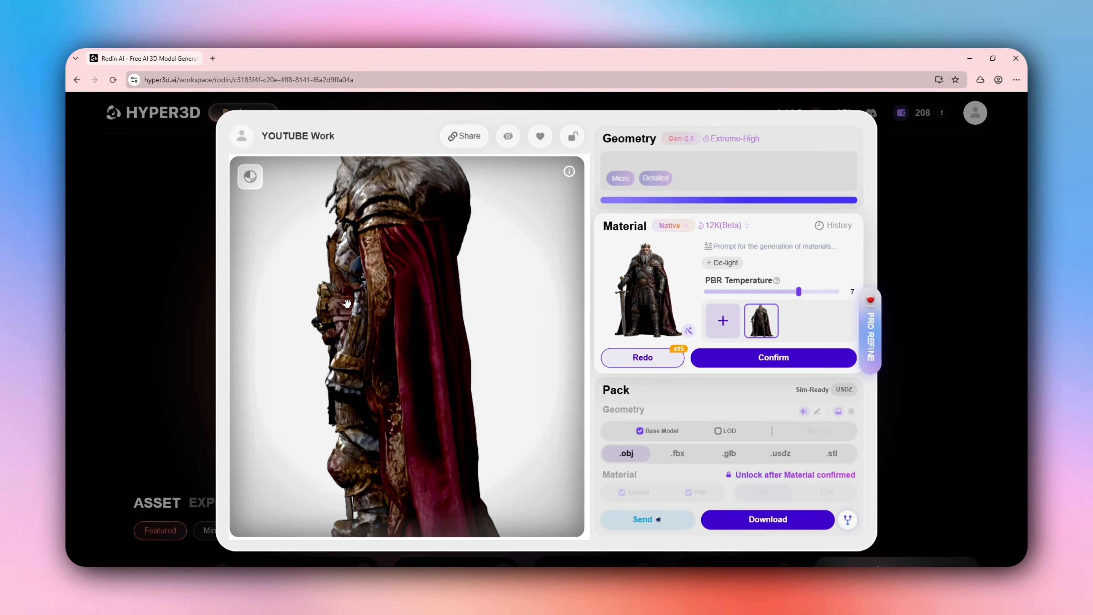
pyautogui.moveTo(348, 303); pyautogui.dragTo(458, 317)
pyautogui.scroll(-3, 465, 327)
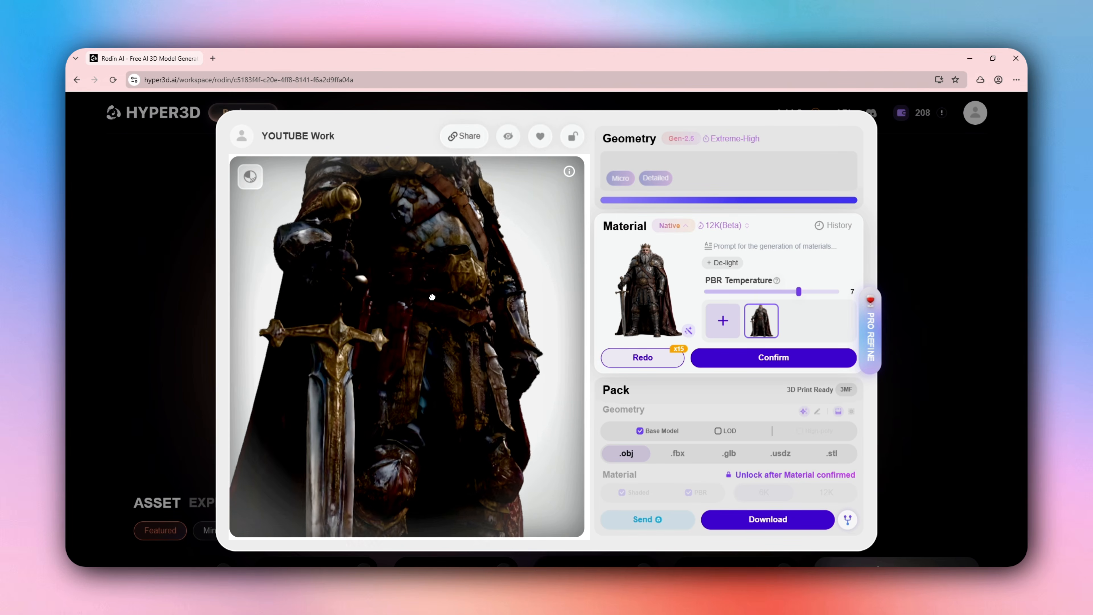
pyautogui.moveTo(432, 297)
pyautogui.mouseDown()
pyautogui.moveTo(429, 268)
pyautogui.moveTo(430, 388)
pyautogui.moveTo(408, 327)
pyautogui.moveTo(389, 164)
pyautogui.moveTo(415, 226)
pyautogui.moveTo(478, 276)
pyautogui.moveTo(457, 267)
pyautogui.moveTo(490, 271)
pyautogui.moveTo(473, 305)
pyautogui.moveTo(345, 304)
pyautogui.moveTo(445, 309)
pyautogui.mouseUp()
pyautogui.scroll(3, 346, 304)
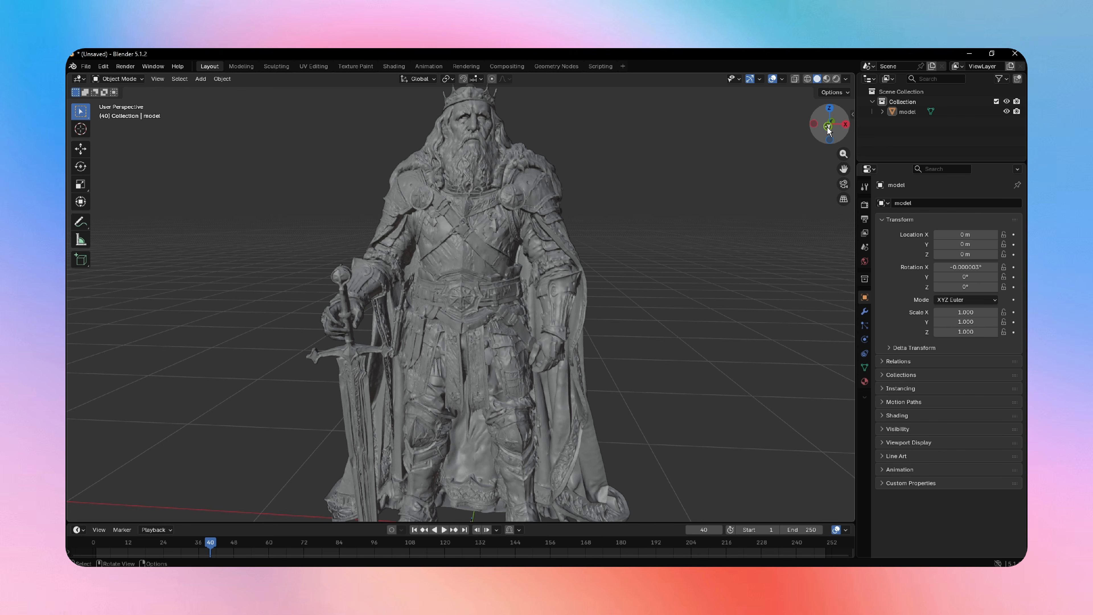
# Switch to Blender and inspect the imported king model from several angles and distances
pyautogui.moveTo(474, 301); pyautogui.dragTo(379, 301, button='middle')
pyautogui.moveTo(829, 123); pyautogui.dragTo(1050, 125)
pyautogui.scroll(3, 576, 187)
pyautogui.scroll(-4, 627, 214)
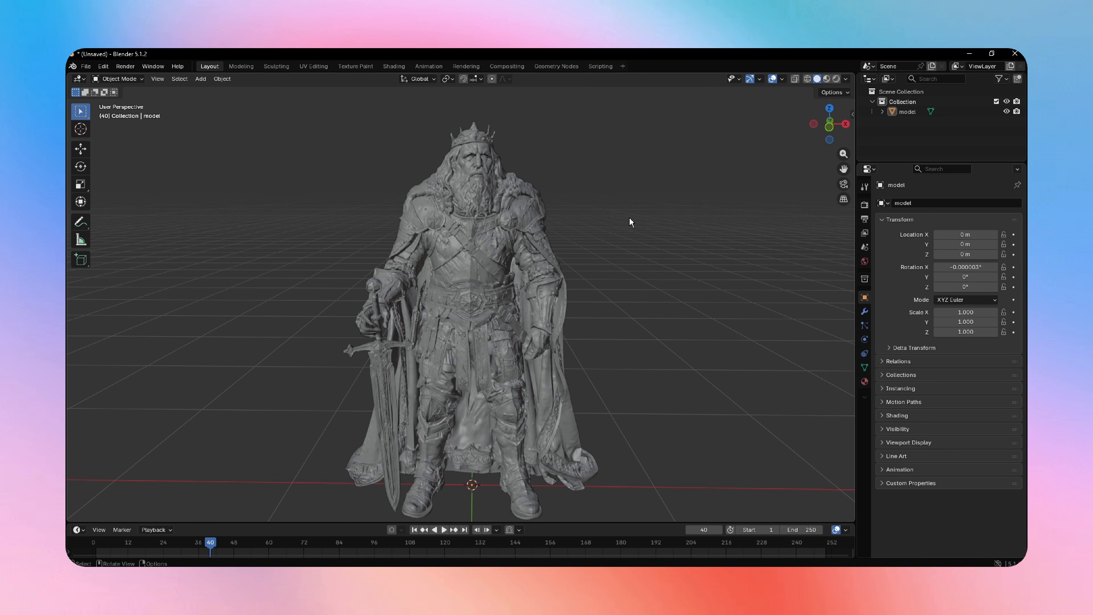
# Display the king model in wireframe shading to examine its mesh density
pyautogui.press('z')
pyautogui.click(629, 274)
pyautogui.press('z')
pyautogui.click(569, 227)
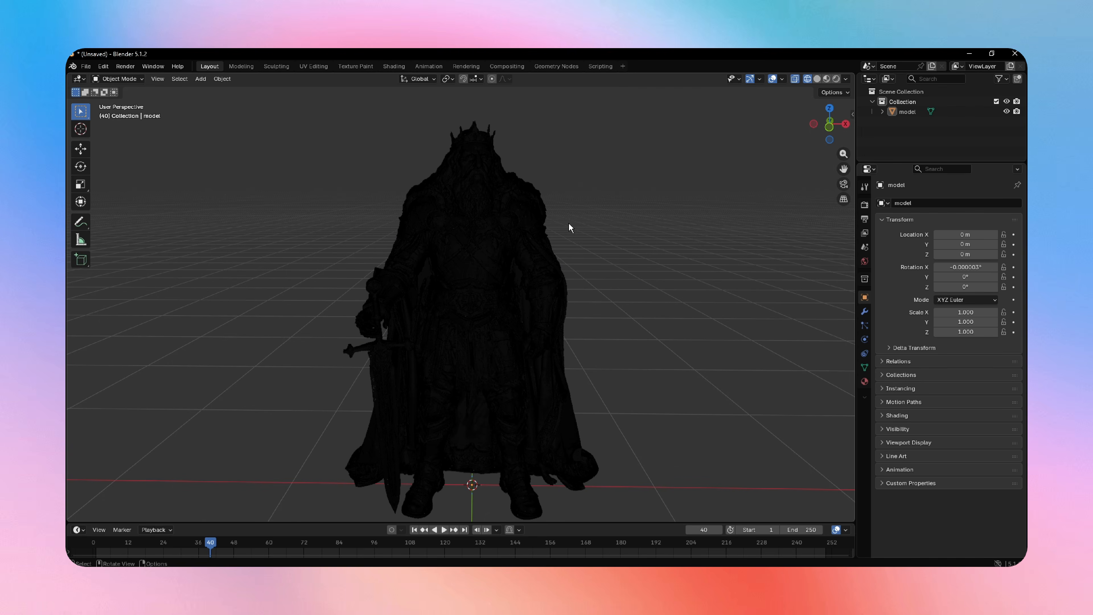
# Compare the full king model in Material Preview and Rendered shading
pyautogui.click(520, 257)
pyautogui.press('z')
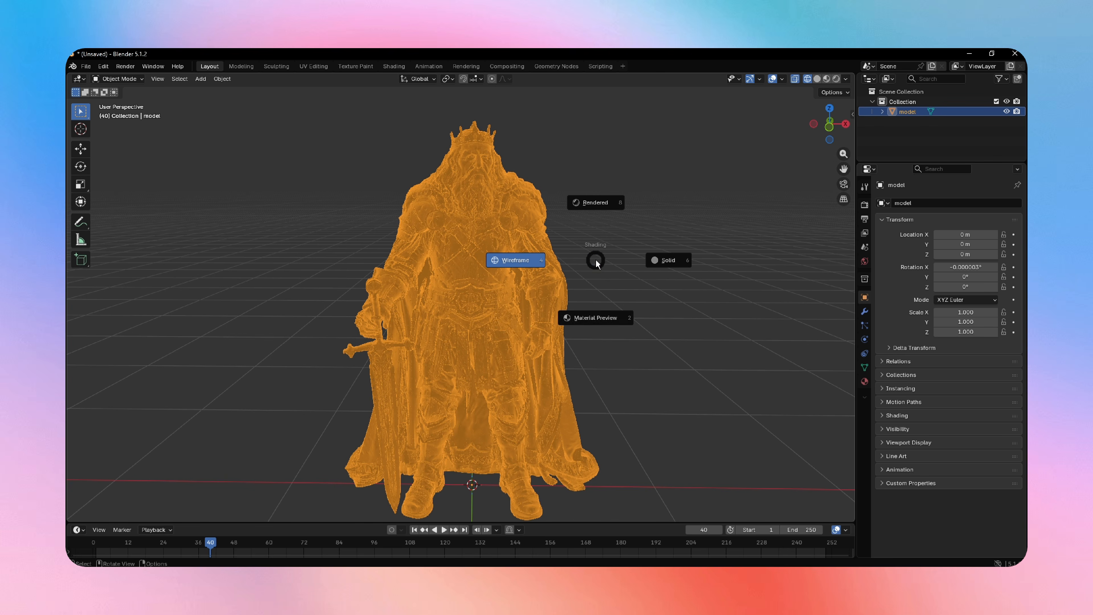
pyautogui.click(597, 305)
pyautogui.click(597, 306)
pyautogui.click(536, 281)
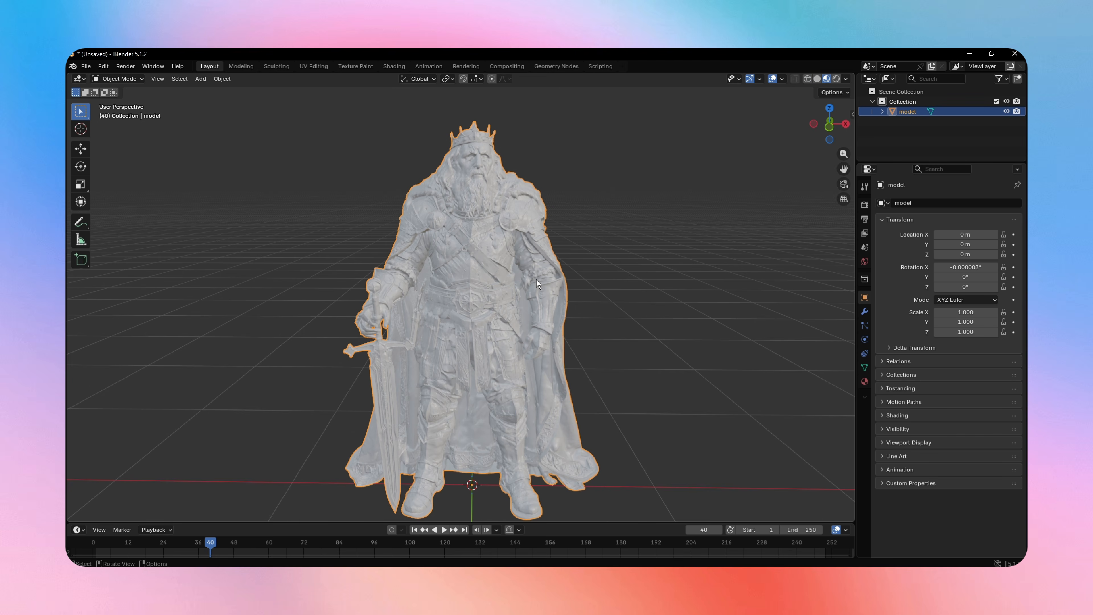
pyautogui.click(613, 255)
pyautogui.press('z')
pyautogui.click(612, 199)
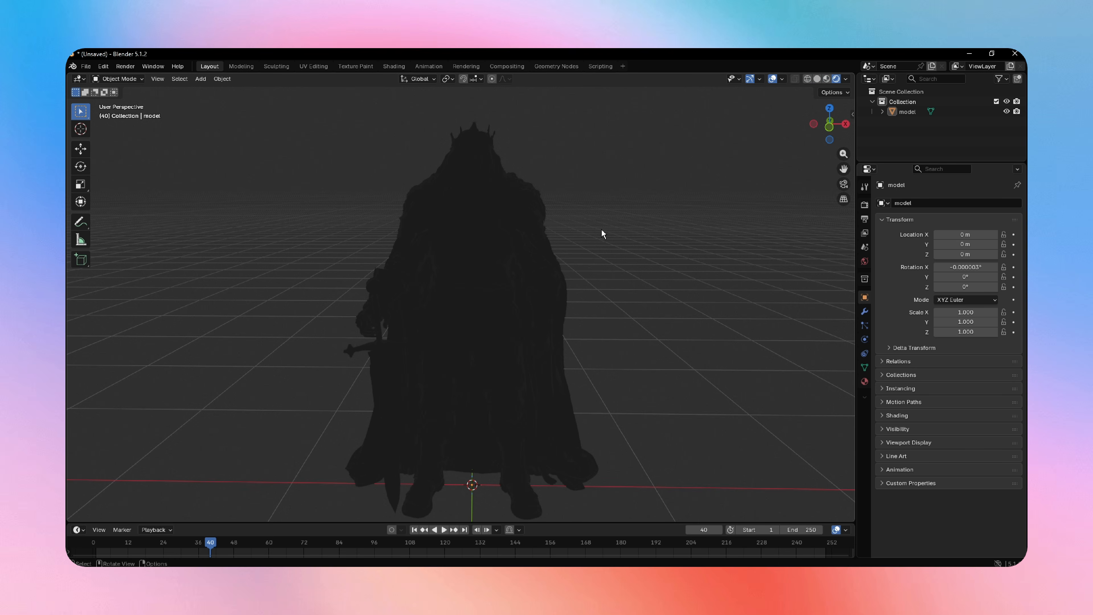
# Display the king in Solid shading and inspect its armor, sword and bearded face up close from an angle
pyautogui.click(535, 254)
pyautogui.press('z')
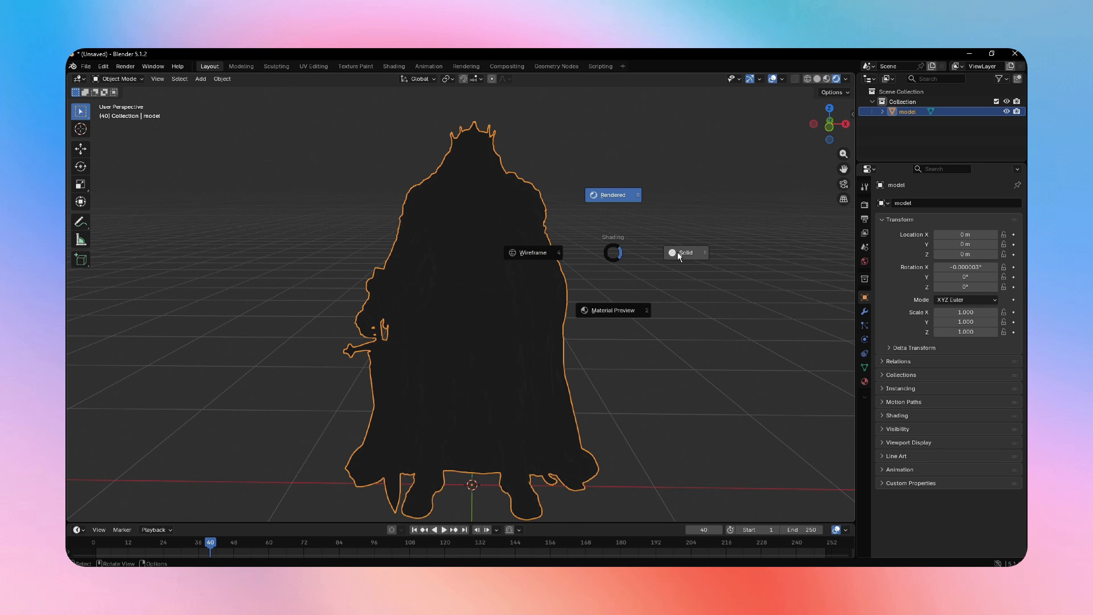
pyautogui.click(677, 252)
pyautogui.click(642, 261)
pyautogui.scroll(4, 530, 259)
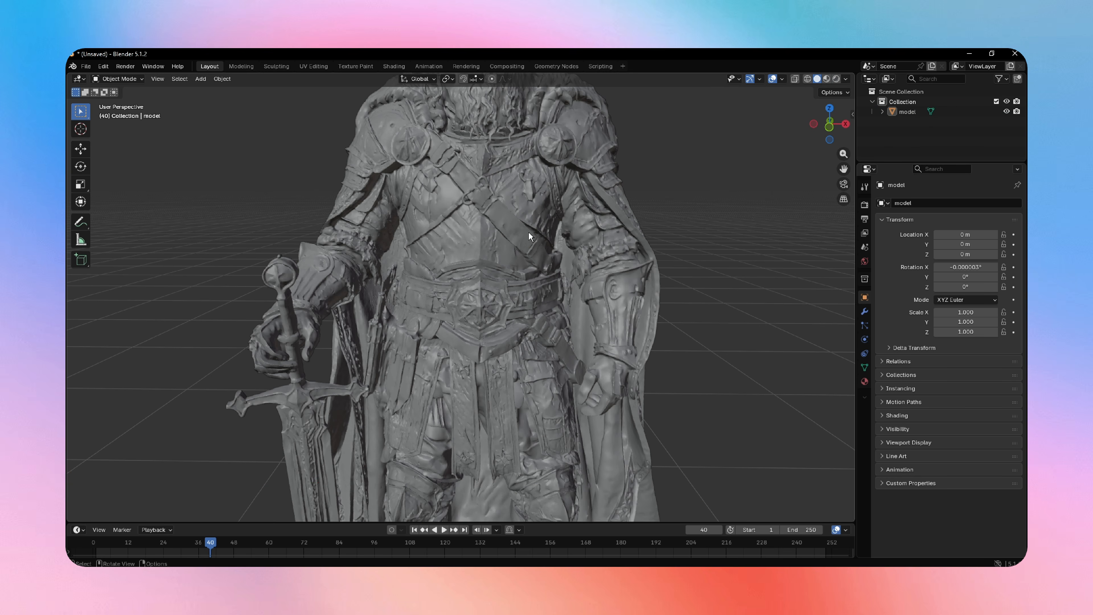
pyautogui.moveTo(829, 125); pyautogui.dragTo(893, 132)
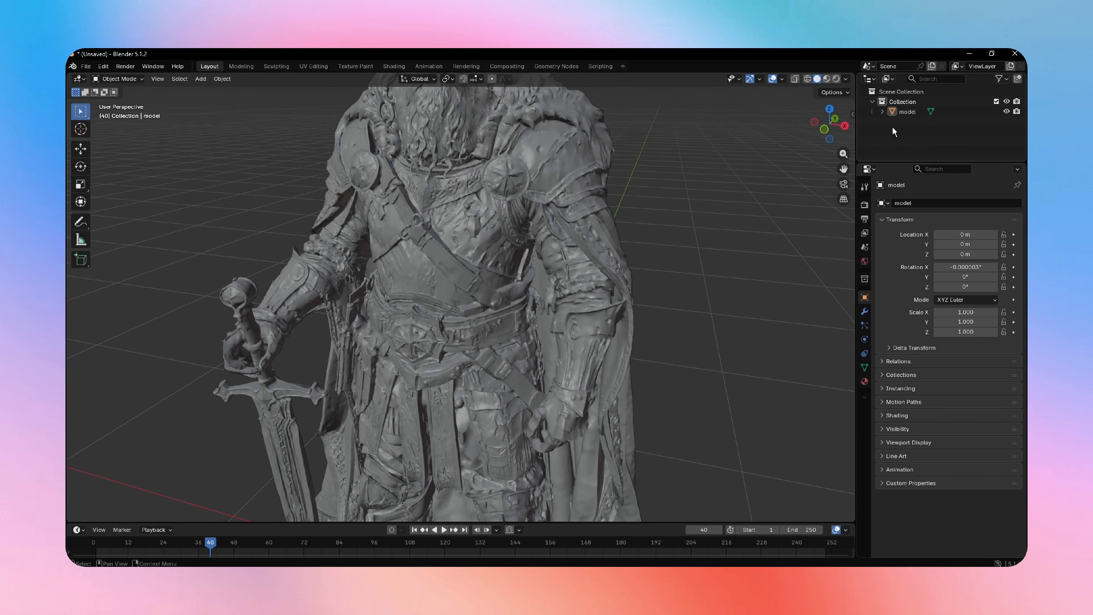
pyautogui.moveTo(845, 166); pyautogui.dragTo(765, 204)
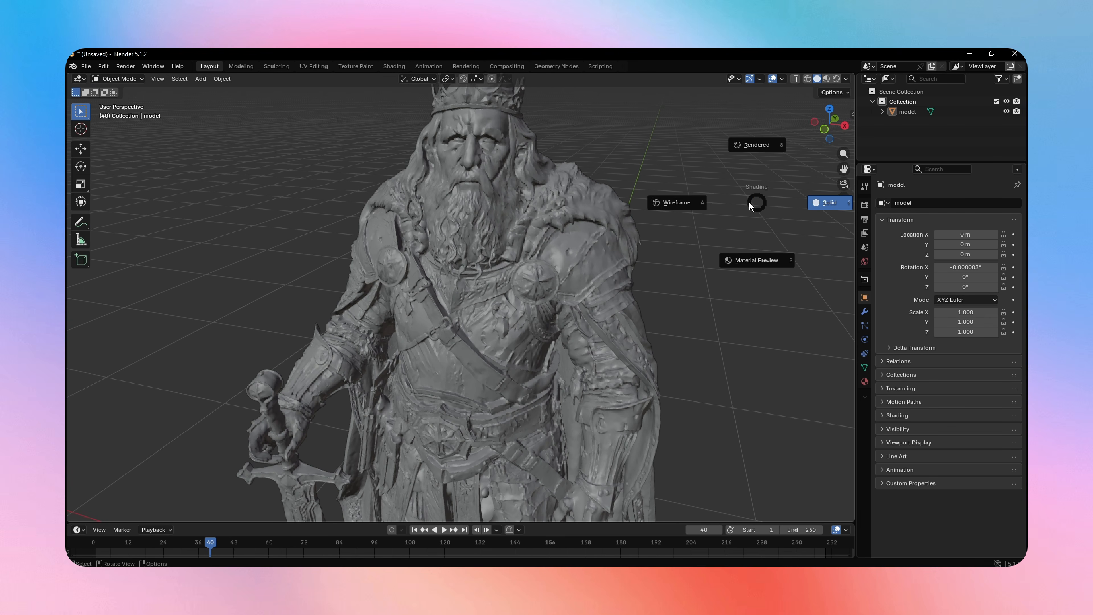
# Compare the king's upper body in Wireframe and Material Preview shading
pyautogui.click(683, 201)
pyautogui.click(572, 258)
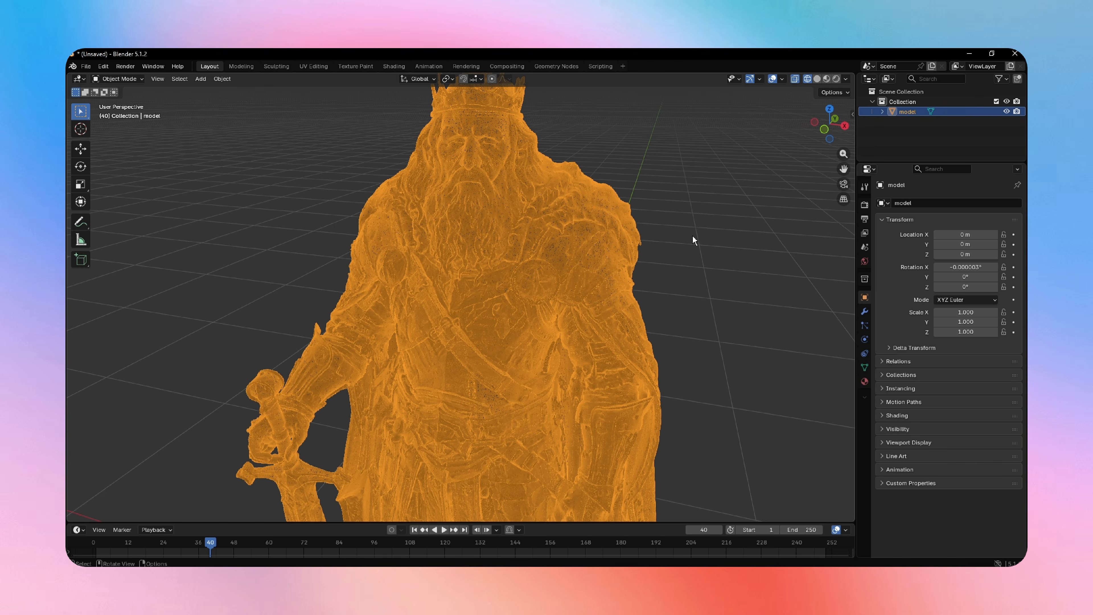
pyautogui.click(697, 234)
pyautogui.press('z')
pyautogui.click(709, 290)
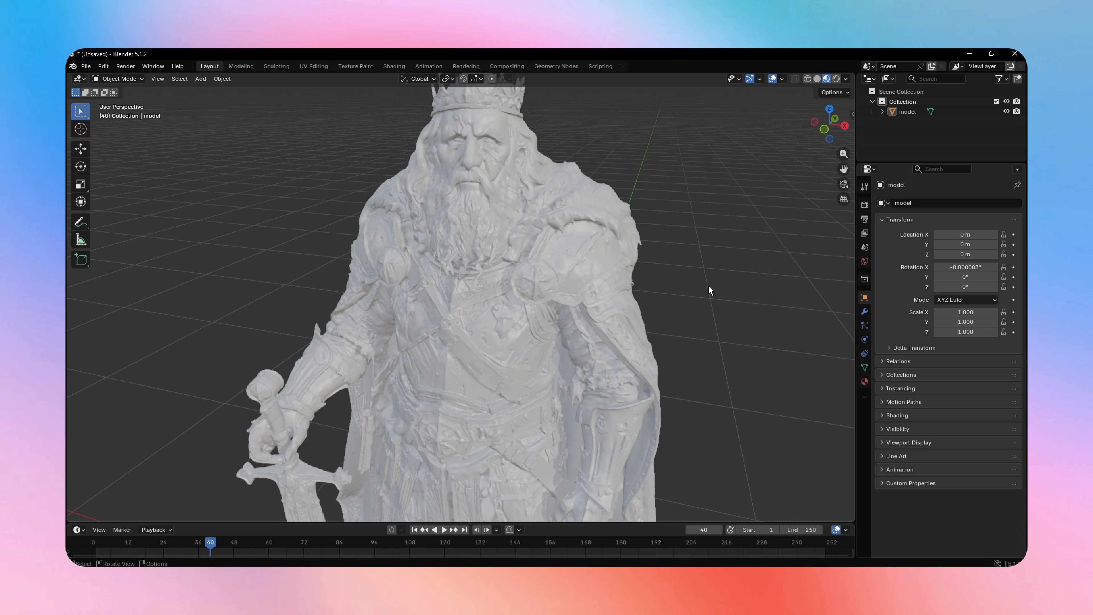
# Orbit around the king's upper body and examine its sculpted detail in Solid shading
pyautogui.moveTo(826, 131); pyautogui.dragTo(439, 131)
pyautogui.press('z')
pyautogui.click(888, 218)
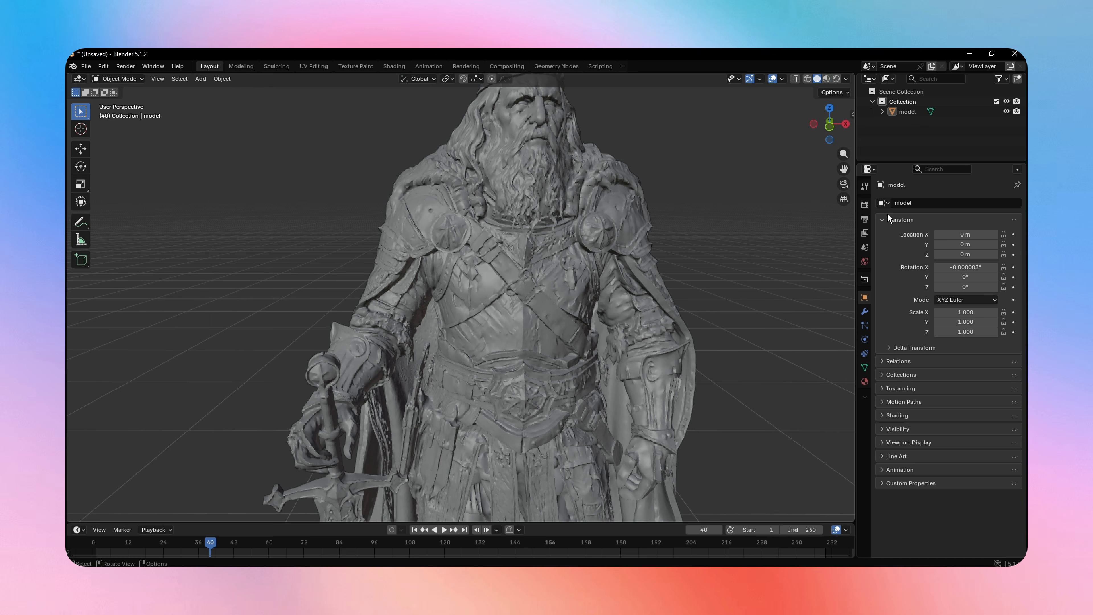
pyautogui.moveTo(828, 129); pyautogui.dragTo(790, 138)
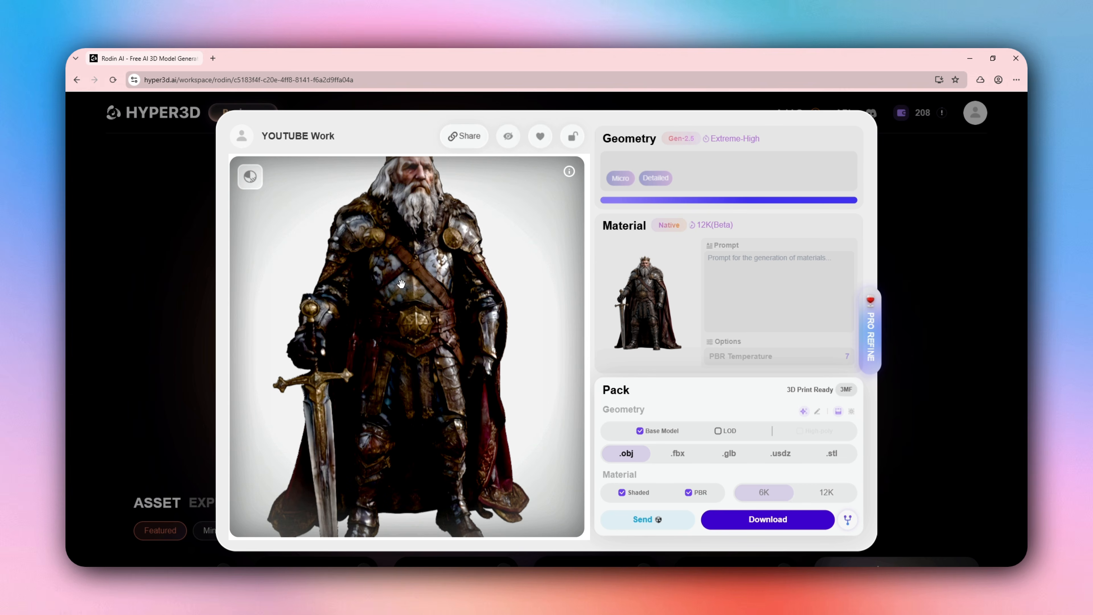
# Switch to Hyper3D and examine the textured king's armor, cape and sword materials in close-up and from behind
pyautogui.scroll(10, 415, 284)
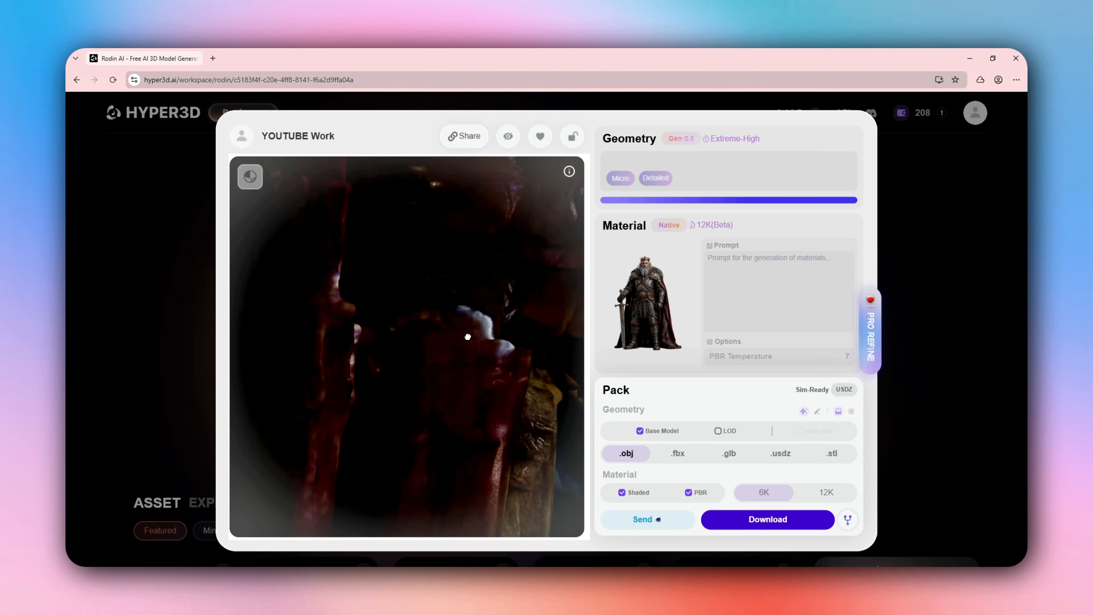
pyautogui.moveTo(468, 337); pyautogui.dragTo(305, 312)
pyautogui.scroll(-5, 412, 275)
pyautogui.moveTo(411, 276); pyautogui.dragTo(417, 248)
pyautogui.scroll(3, 438, 256)
pyautogui.scroll(8, 438, 256)
pyautogui.moveTo(484, 254); pyautogui.dragTo(455, 326)
pyautogui.scroll(10, 454, 326)
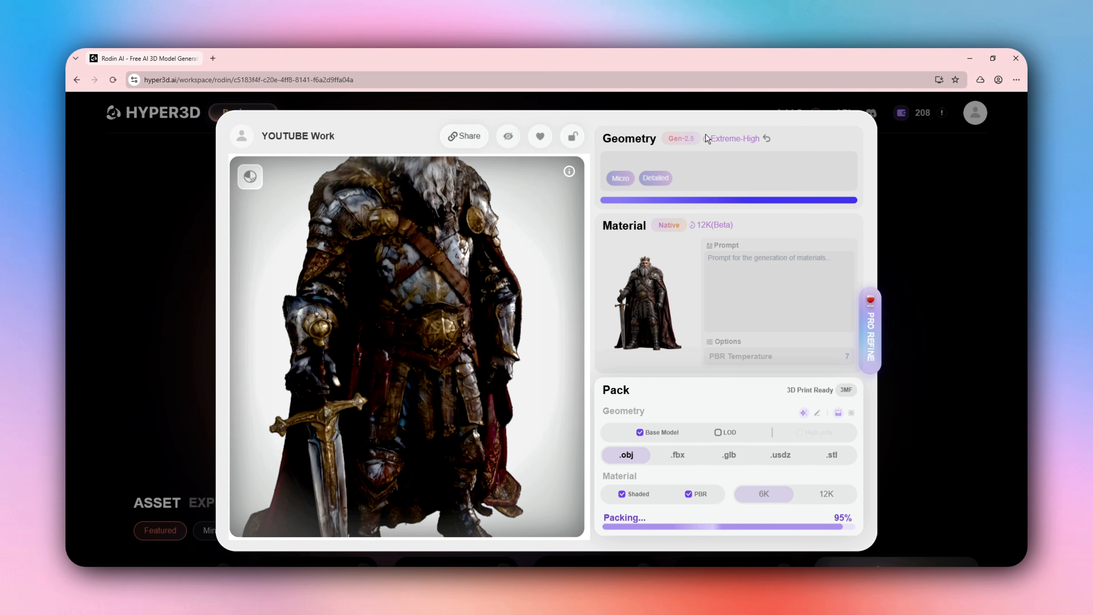
pyautogui.moveTo(414, 297); pyautogui.dragTo(502, 263)
pyautogui.scroll(-6, 450, 284)
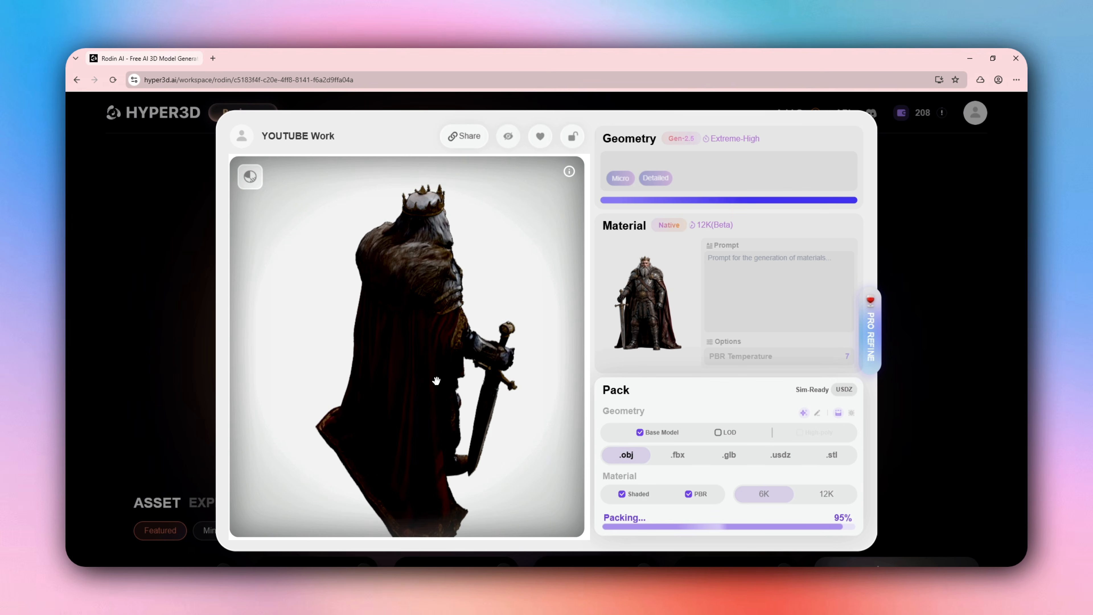
# Close the king asset and review the Gen-2.5 thinking effort comparison with its Extreme-High examples
pyautogui.click(182, 357)
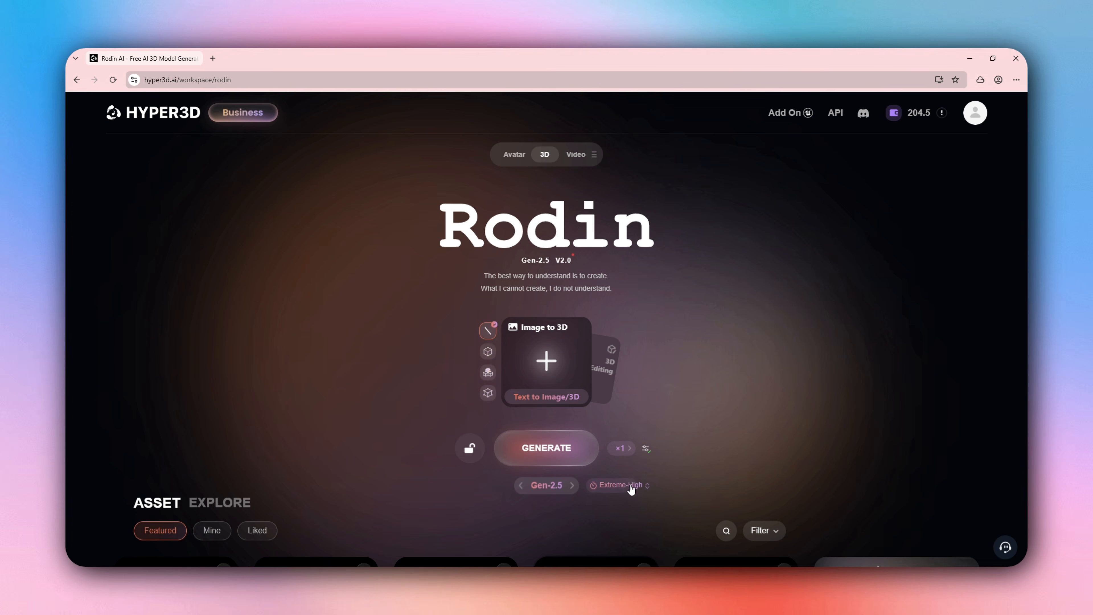
pyautogui.click(622, 484)
pyautogui.click(665, 403)
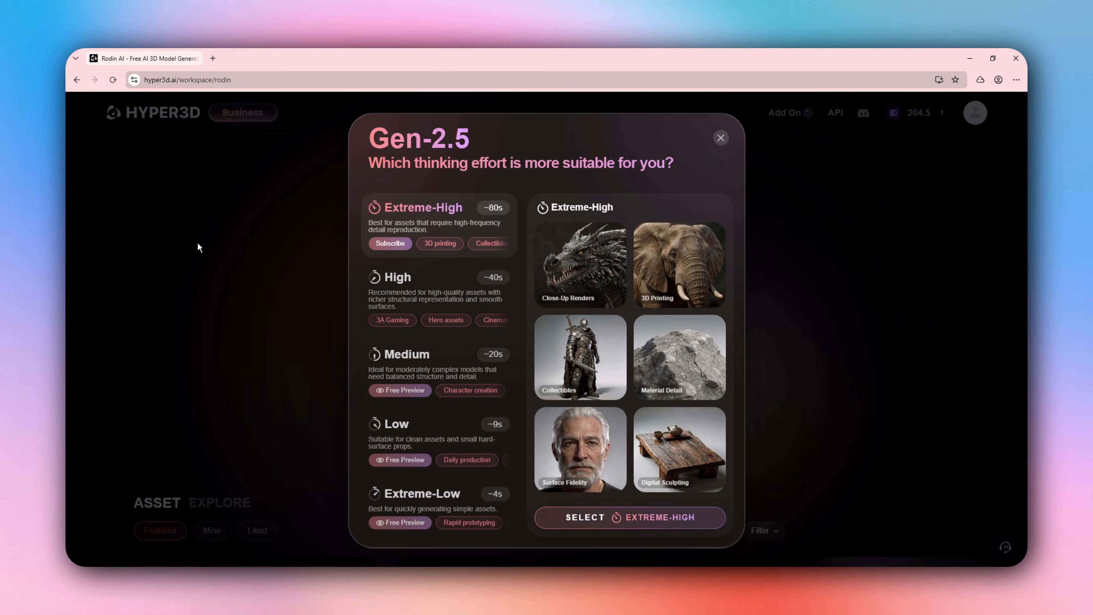
pyautogui.click(215, 262)
# Browse the featured community assets on the Rodin workspace page
pyautogui.scroll(-6, 361, 434)
pyautogui.scroll(-2, 362, 434)
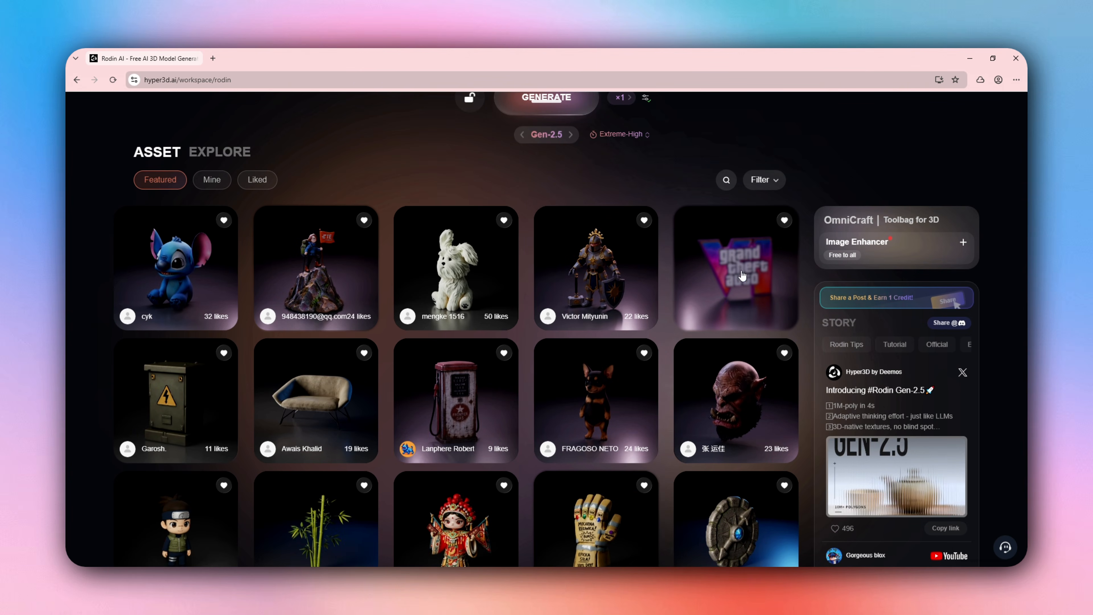
pyautogui.scroll(-1, 741, 314)
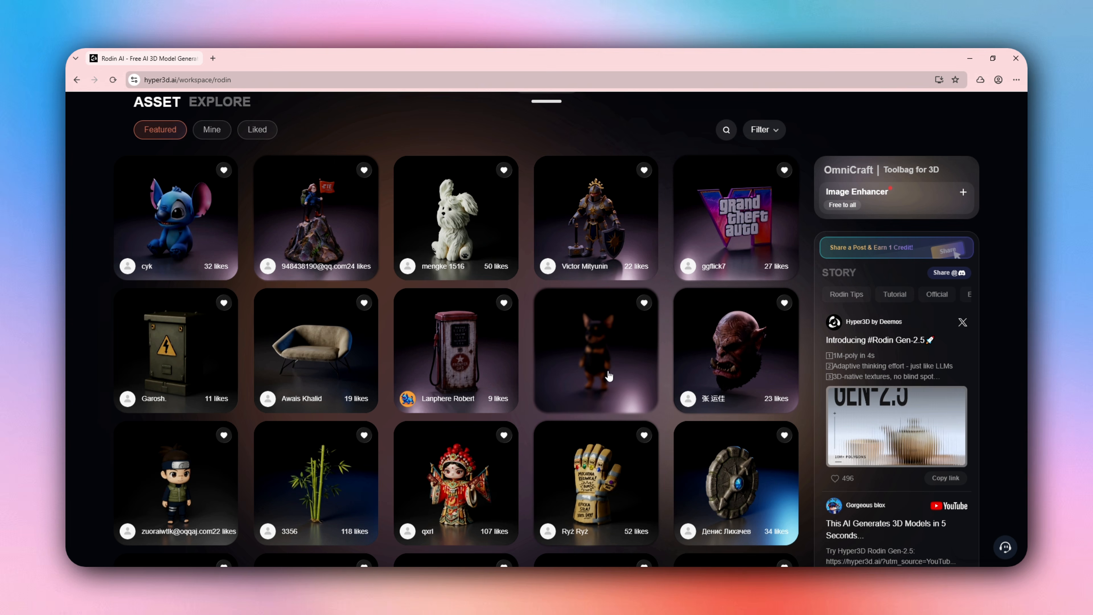
pyautogui.scroll(3, 719, 349)
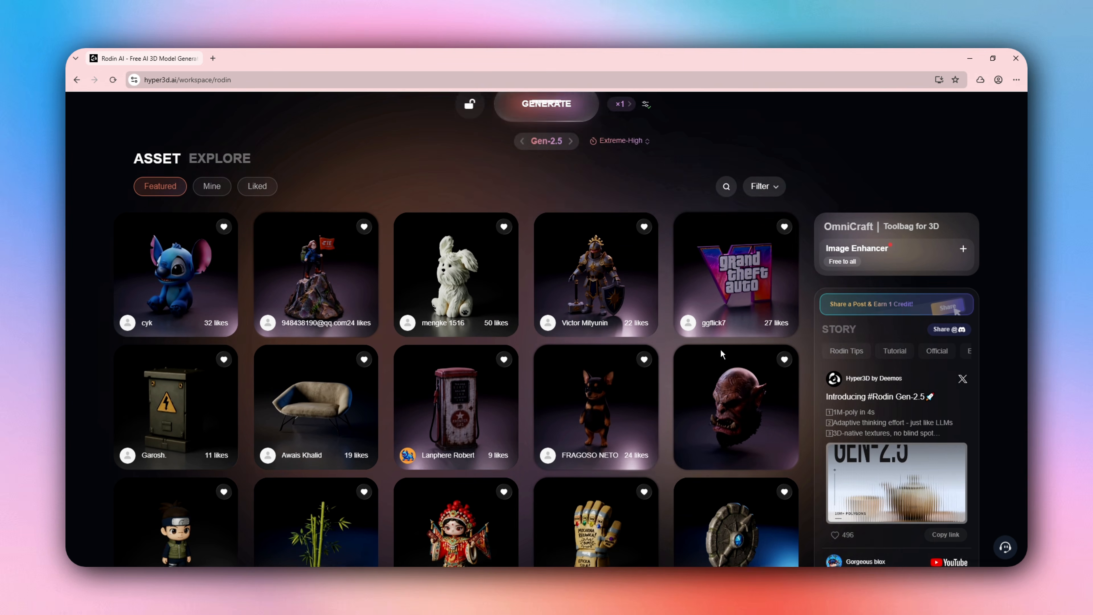
pyautogui.scroll(1, 689, 340)
pyautogui.scroll(1, 559, 297)
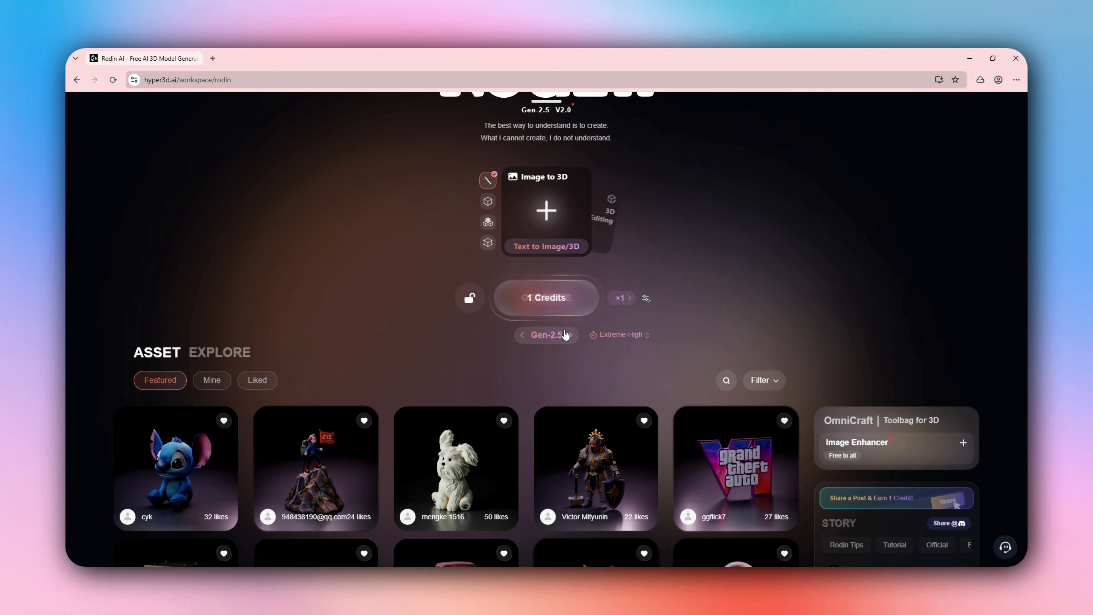
# Switch the generation model to Gen-1.5 Focal and return it to Gen-2.5 with Extreme-High thinking effort
pyautogui.click(568, 335)
pyautogui.scroll(3, 565, 342)
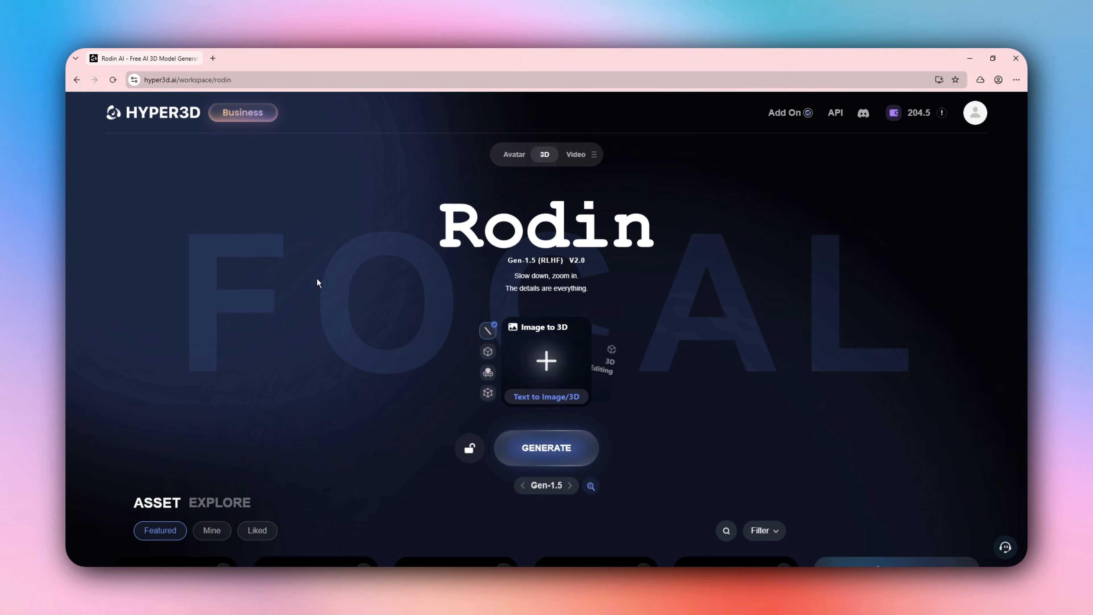
pyautogui.click(534, 486)
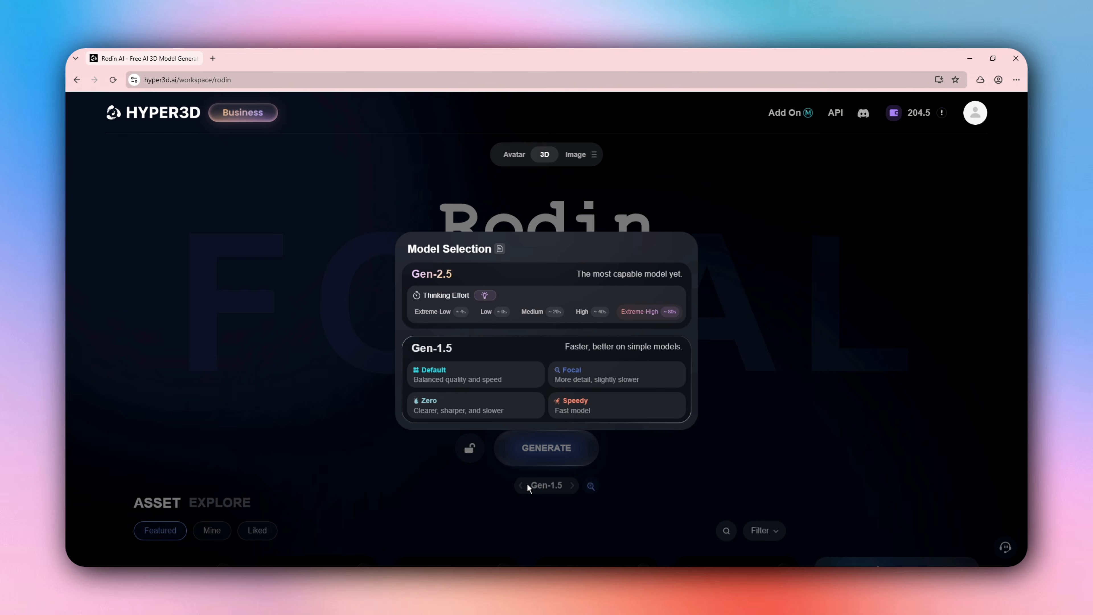
pyautogui.click(465, 288)
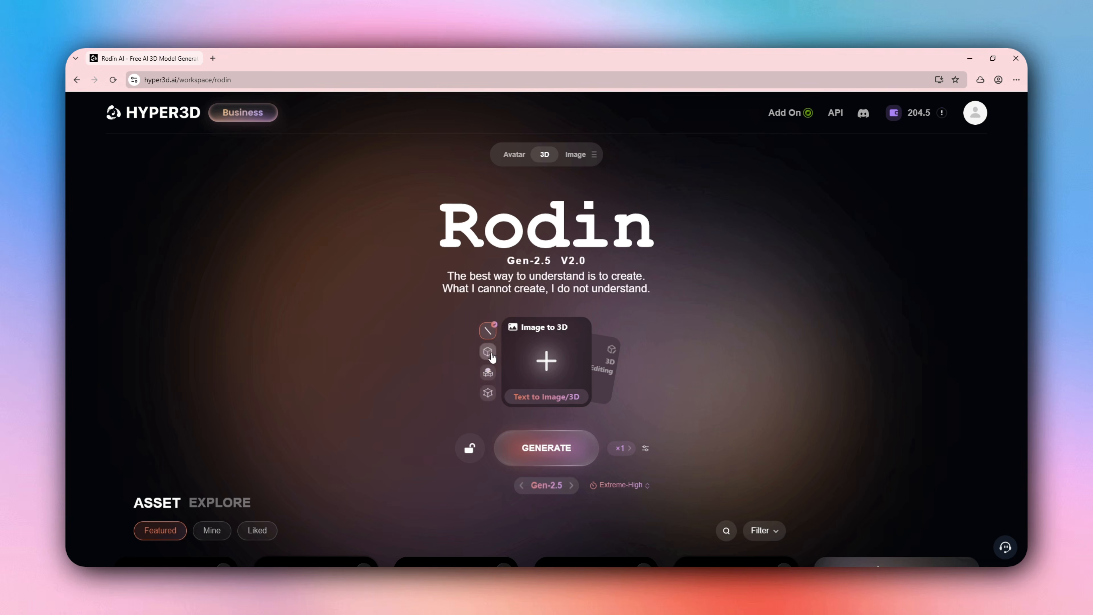
# Check the liked assets and return to the featured ones
pyautogui.click(255, 531)
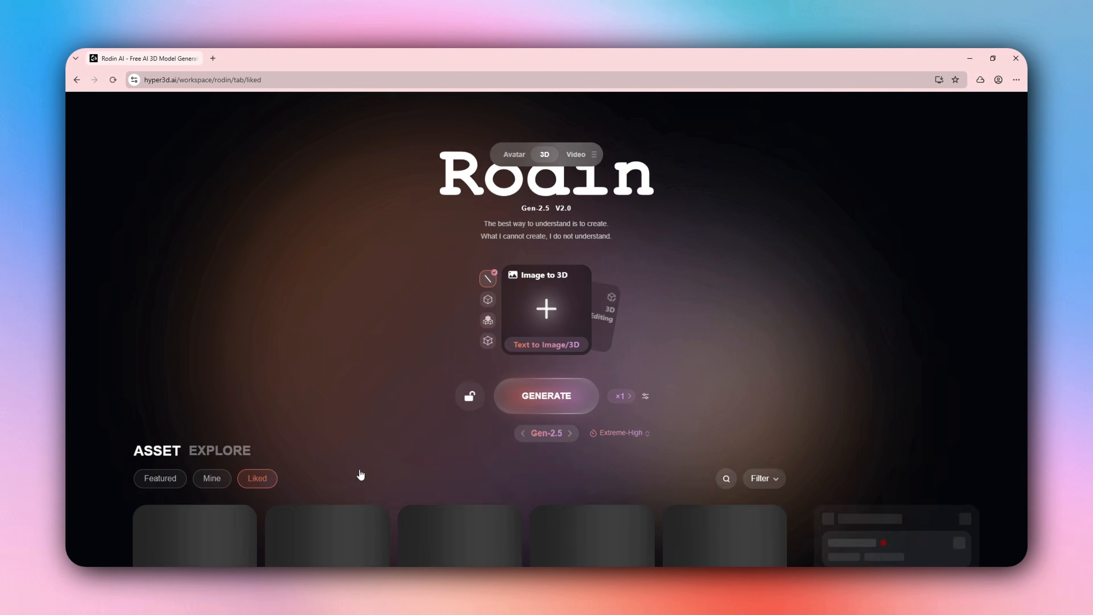
pyautogui.scroll(-5, 361, 476)
pyautogui.click(155, 332)
pyautogui.scroll(-2, 193, 318)
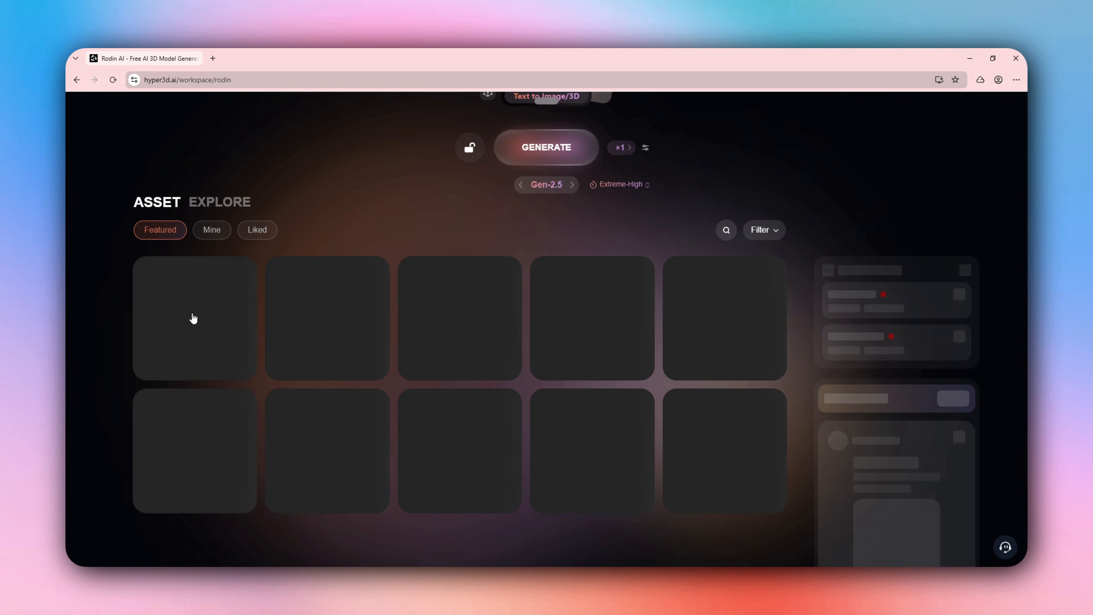
pyautogui.scroll(3, 529, 271)
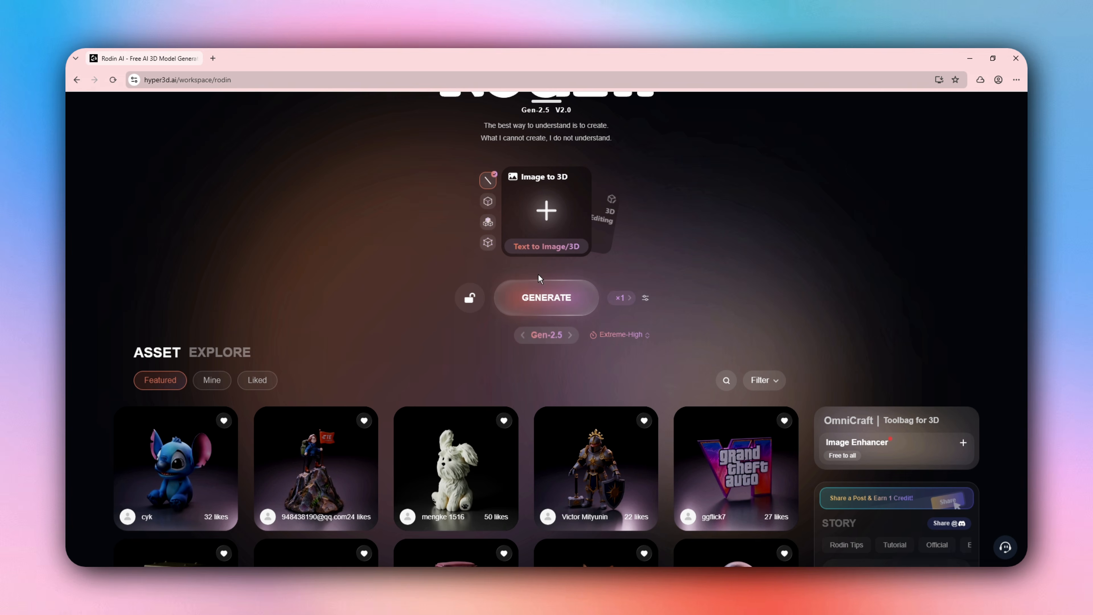
pyautogui.scroll(3, 555, 298)
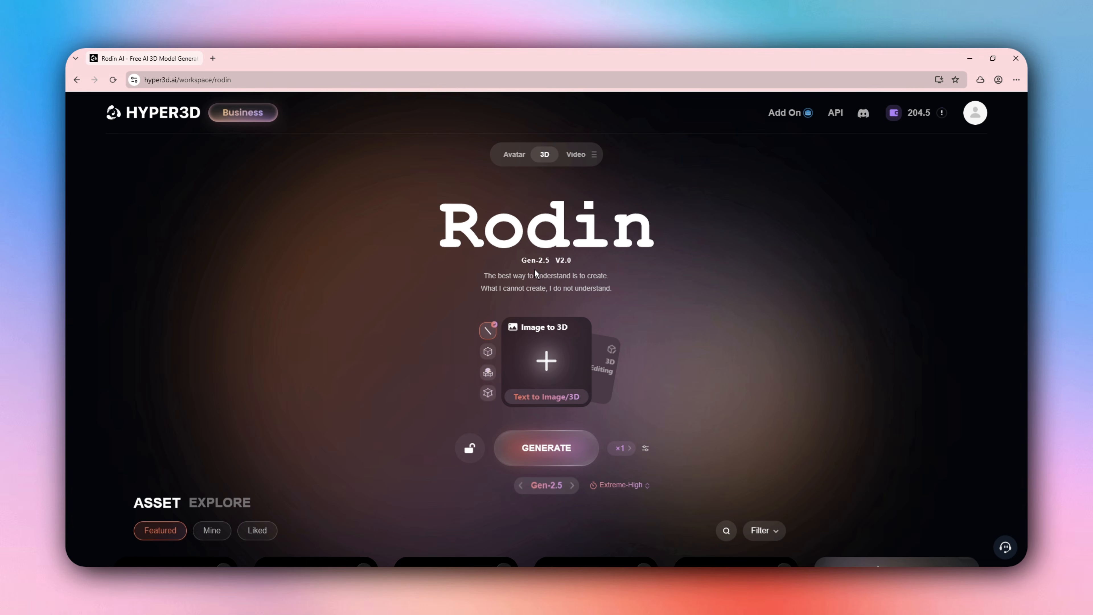
# Open the Rodin model release notes and read them from Gen-2.5 down to Gen-1
pyautogui.click(546, 264)
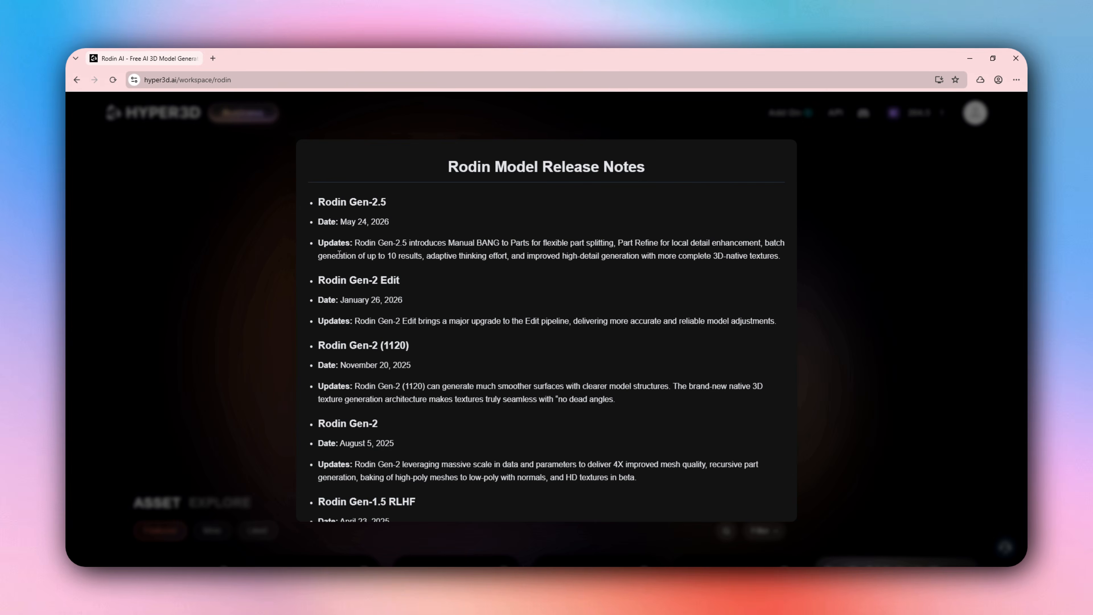
pyautogui.scroll(-6, 339, 254)
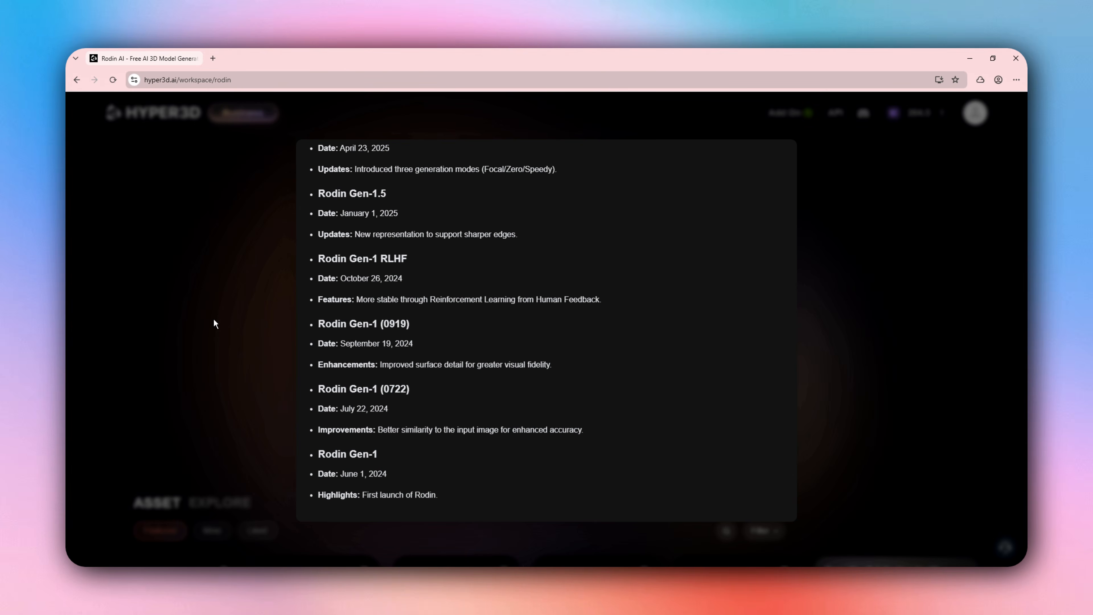